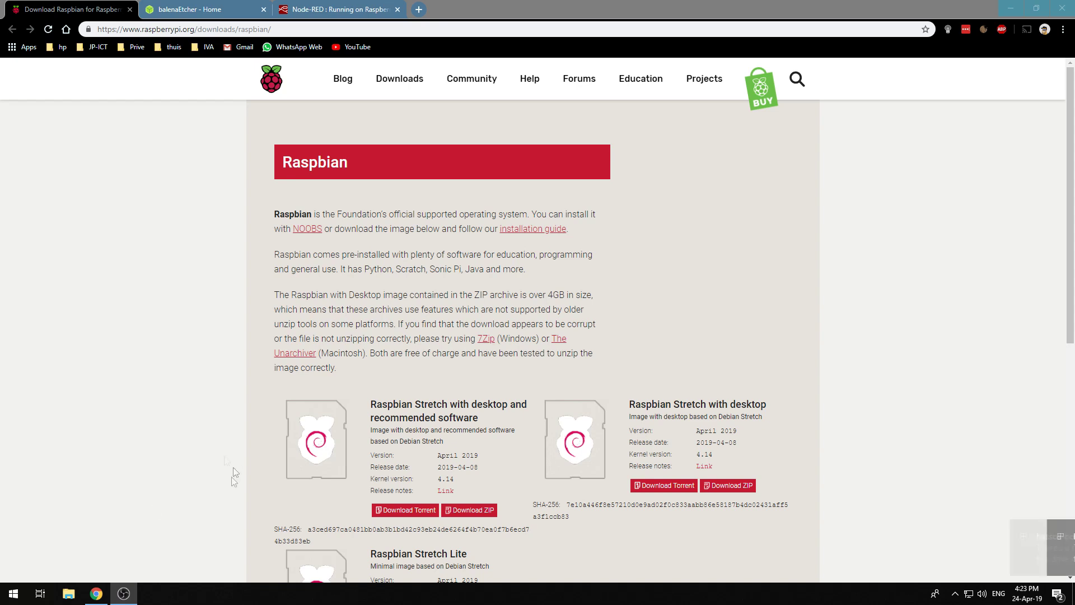
# Download the Raspbian Stretch with desktop and recommended software ZIP from raspberrypi.org.
pyautogui.click(605, 308)
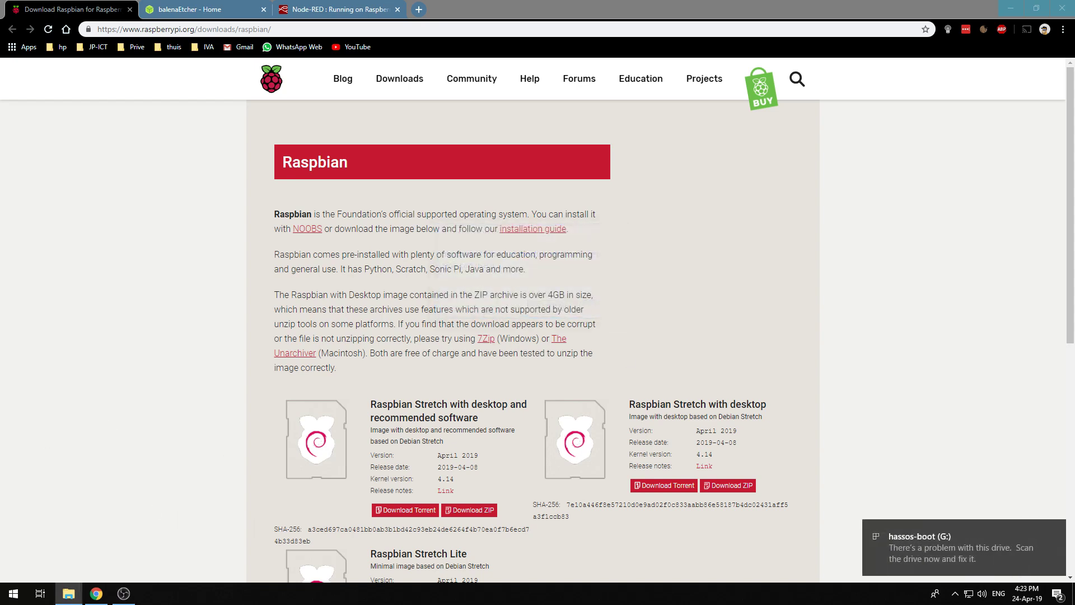
pyautogui.click(642, 269)
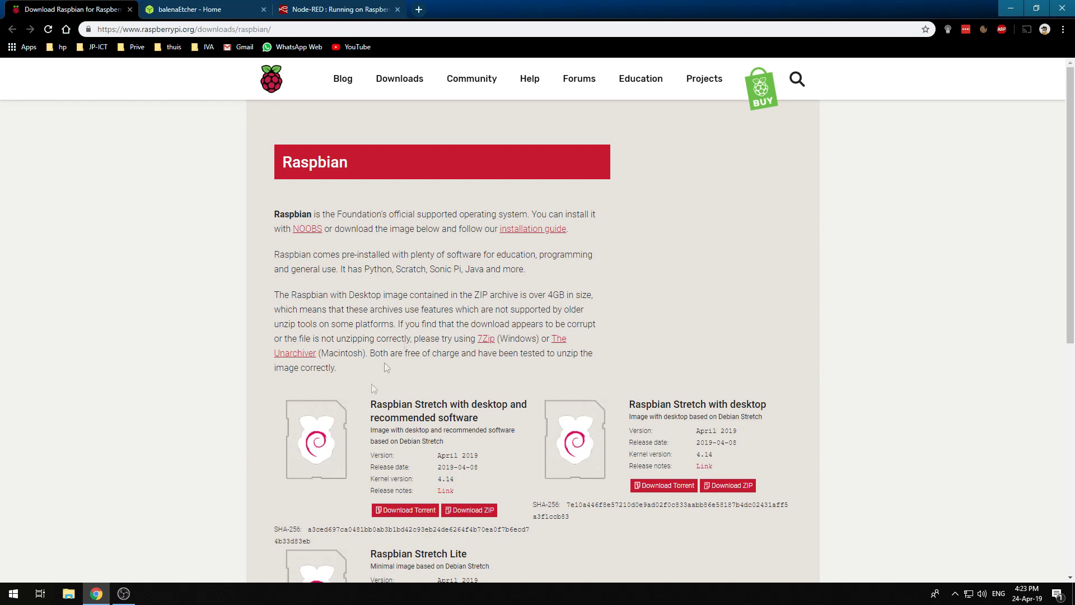
pyautogui.scroll(-2, 332, 434)
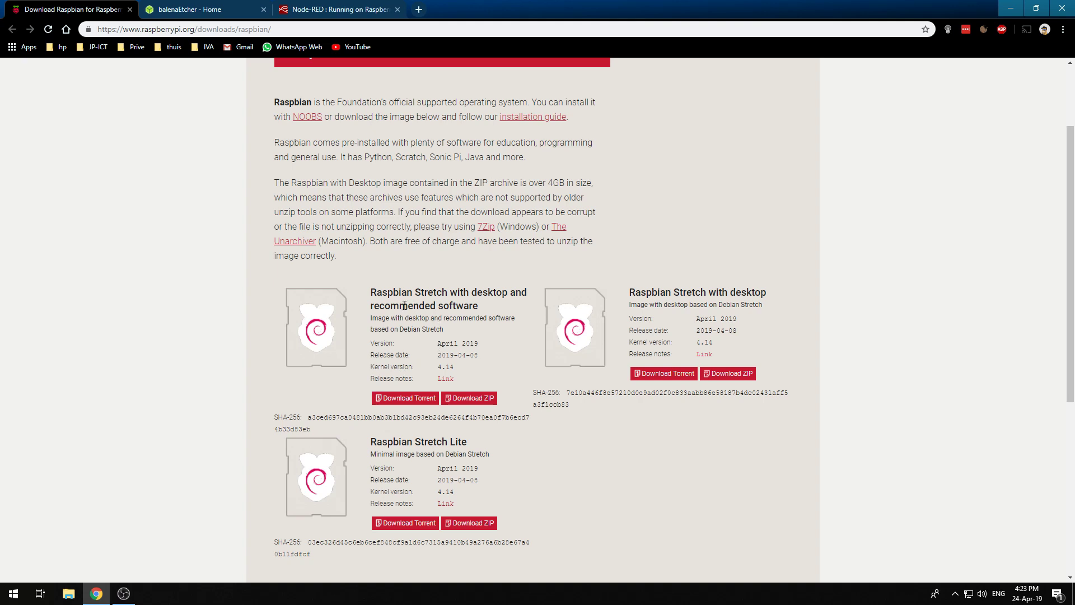
pyautogui.tripleClick(451, 287)
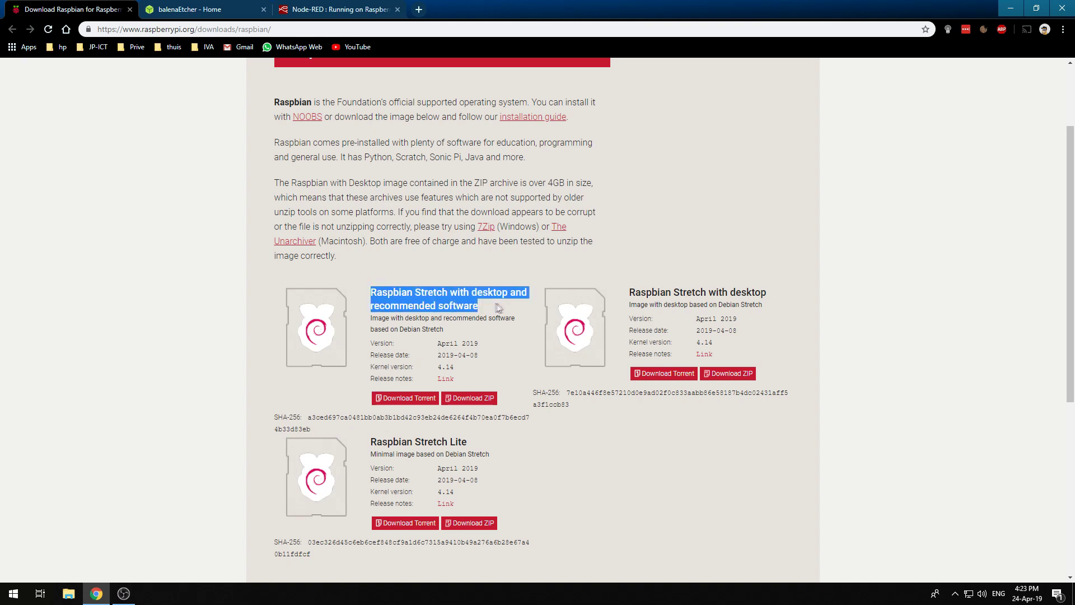
pyautogui.click(499, 304)
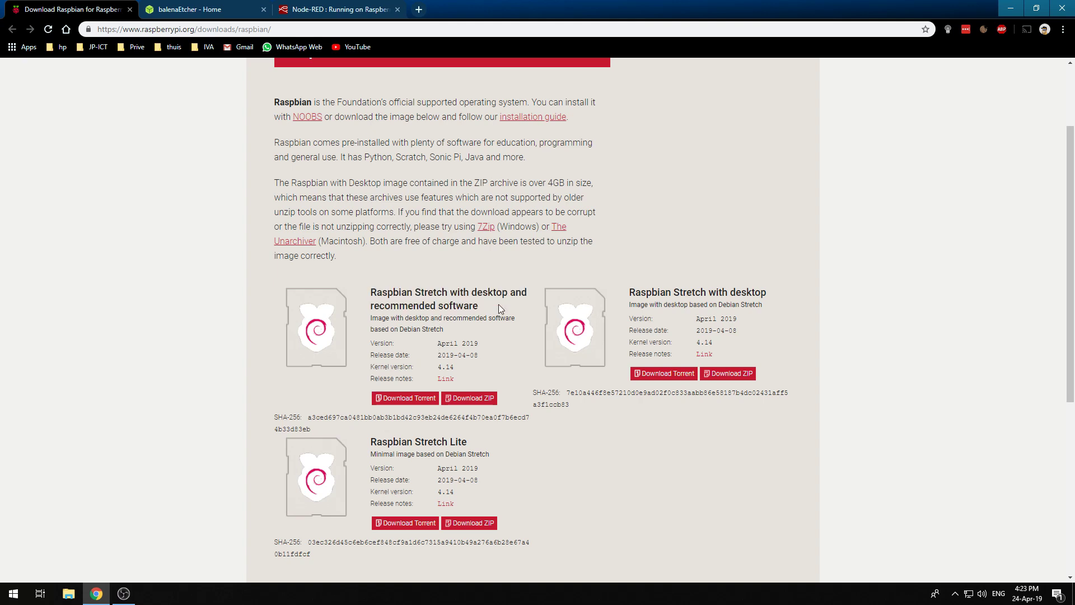
pyautogui.click(469, 395)
pyautogui.click(213, 10)
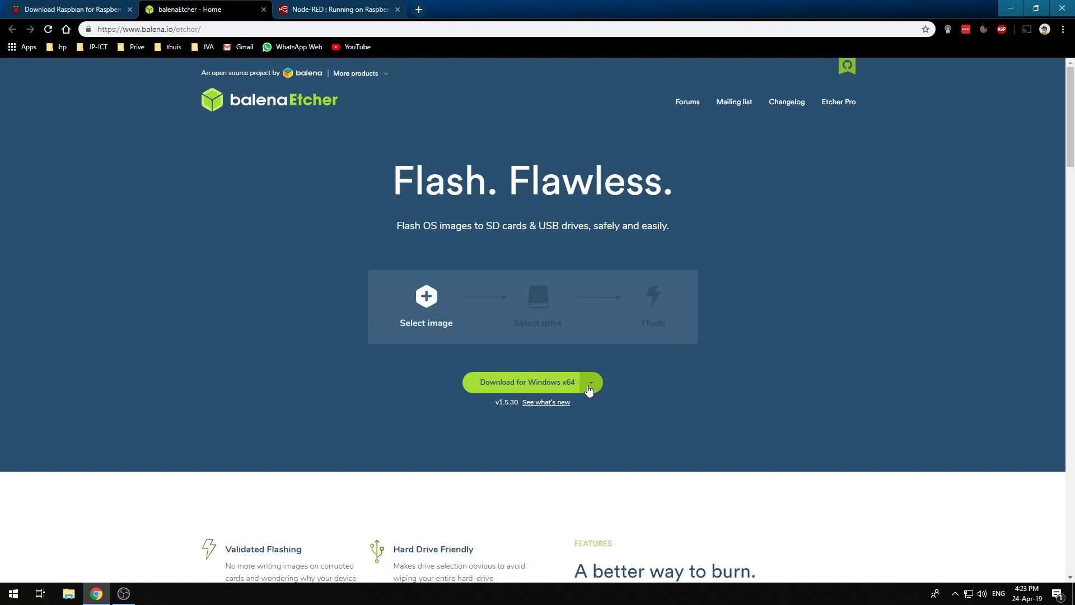
# Launch balenaEtcher and select the 2018-11-13-raspbian-stretch-full.img image.
pyautogui.press('super')
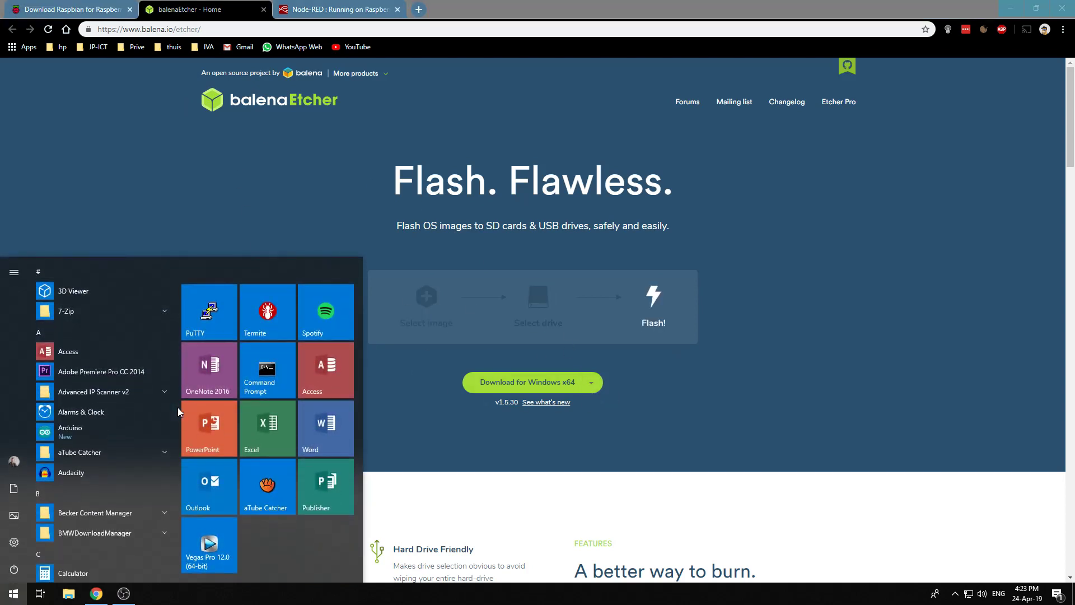
pyautogui.write('etcher')
pyautogui.press('Return')
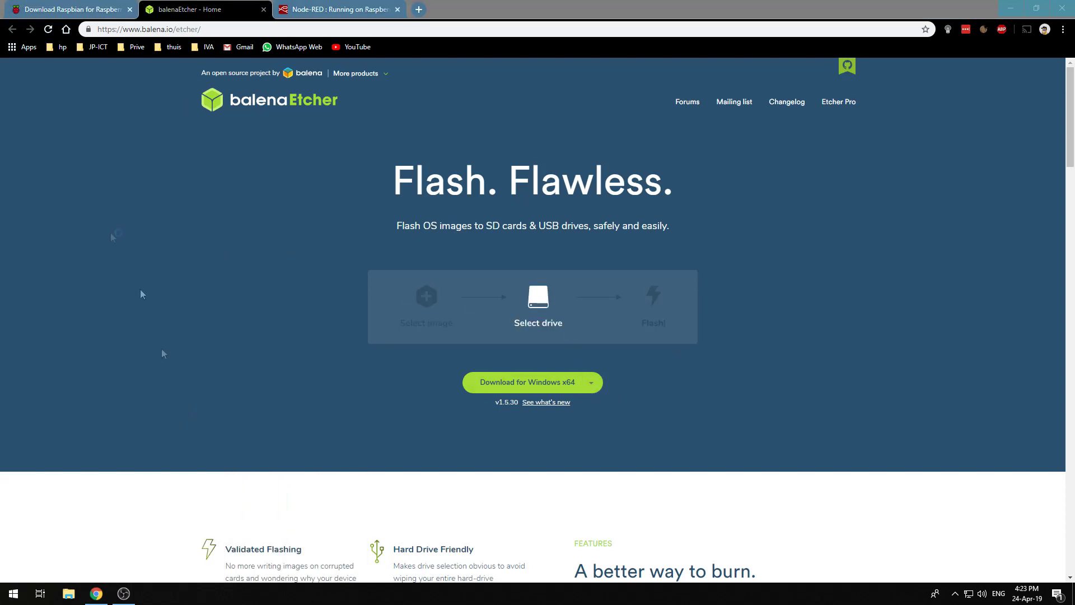
pyautogui.click(417, 316)
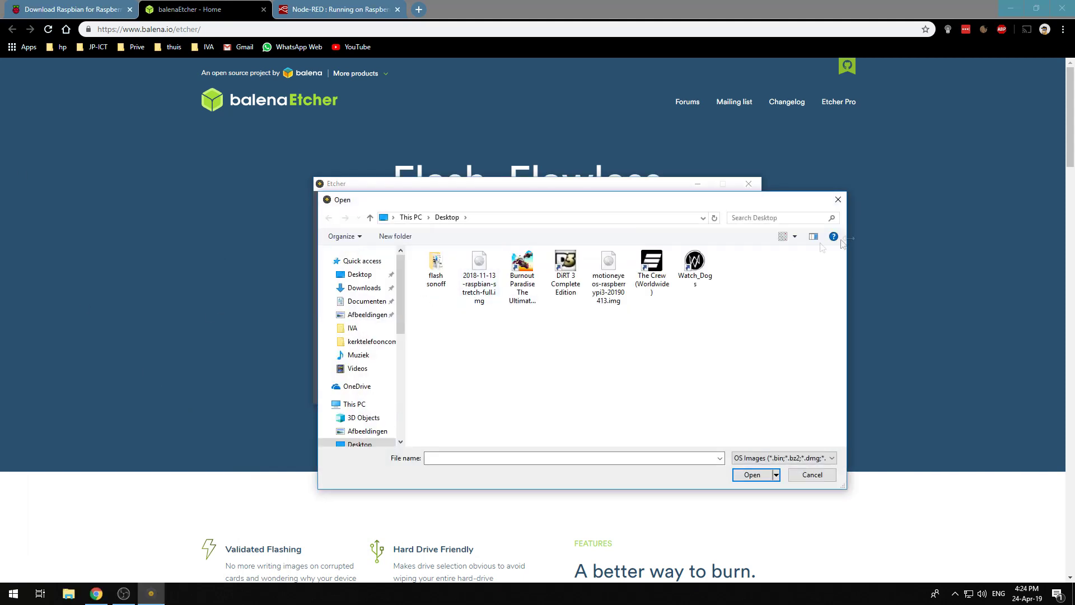
pyautogui.click(480, 279)
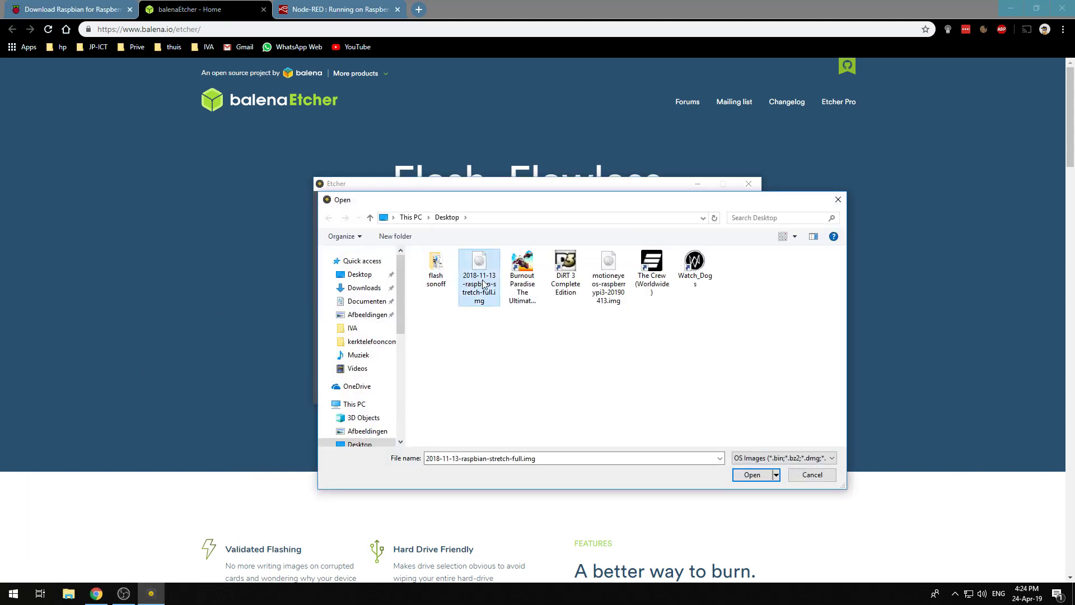
pyautogui.click(751, 475)
# Choose the 63.86 GB Multiple Card Reader as the target and flash the image.
pyautogui.click(619, 230)
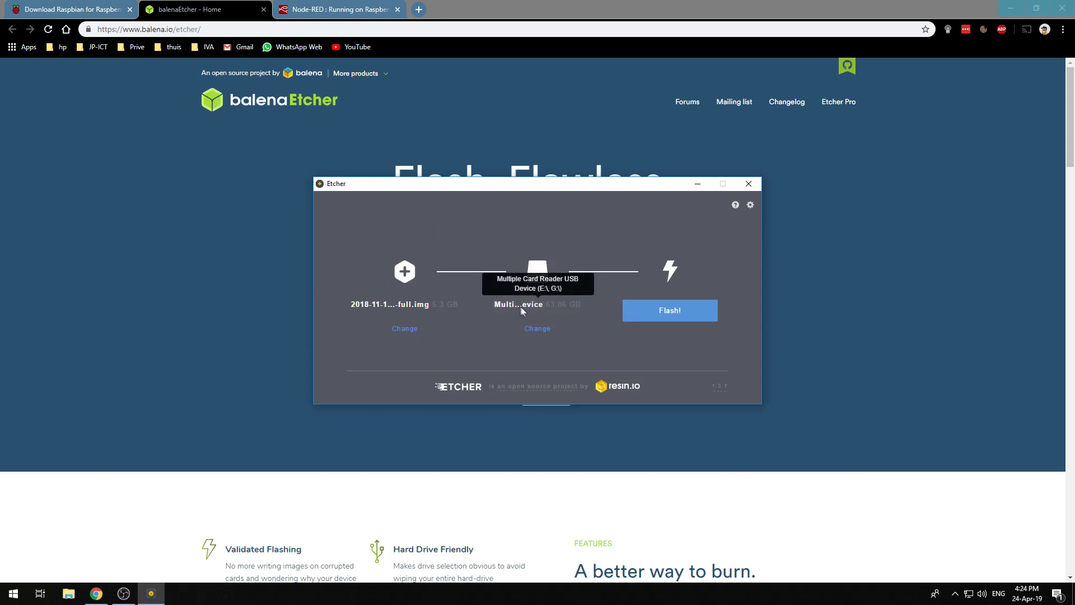
pyautogui.click(536, 327)
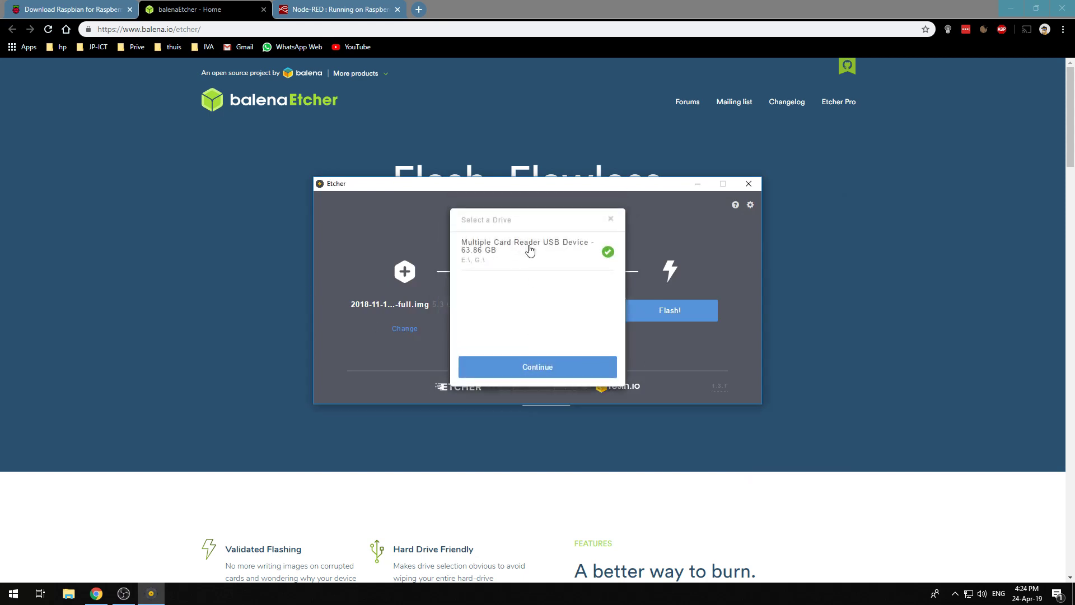
pyautogui.click(541, 367)
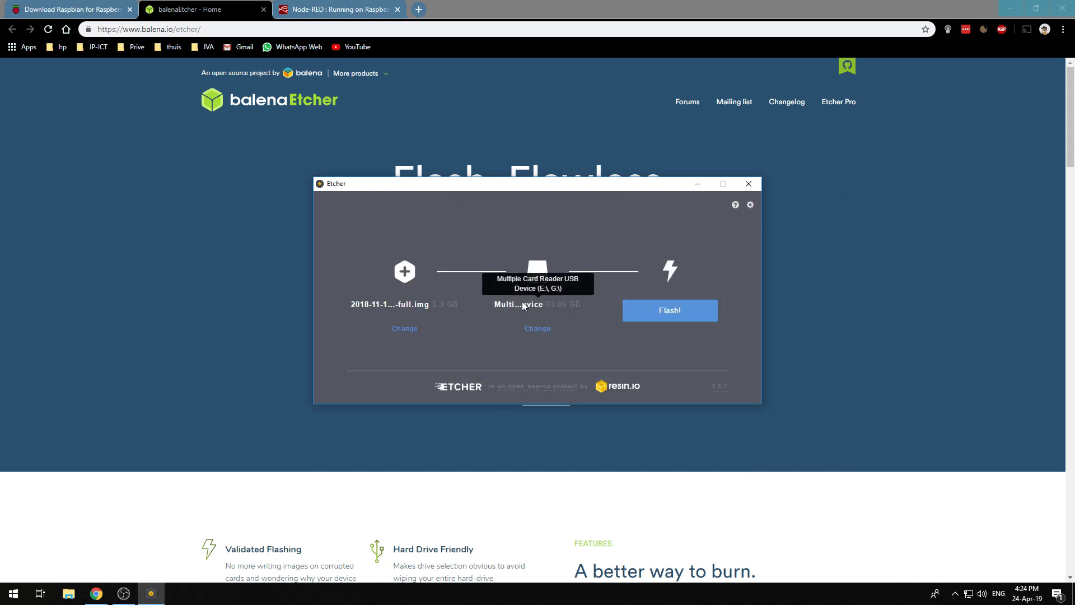
pyautogui.click(672, 316)
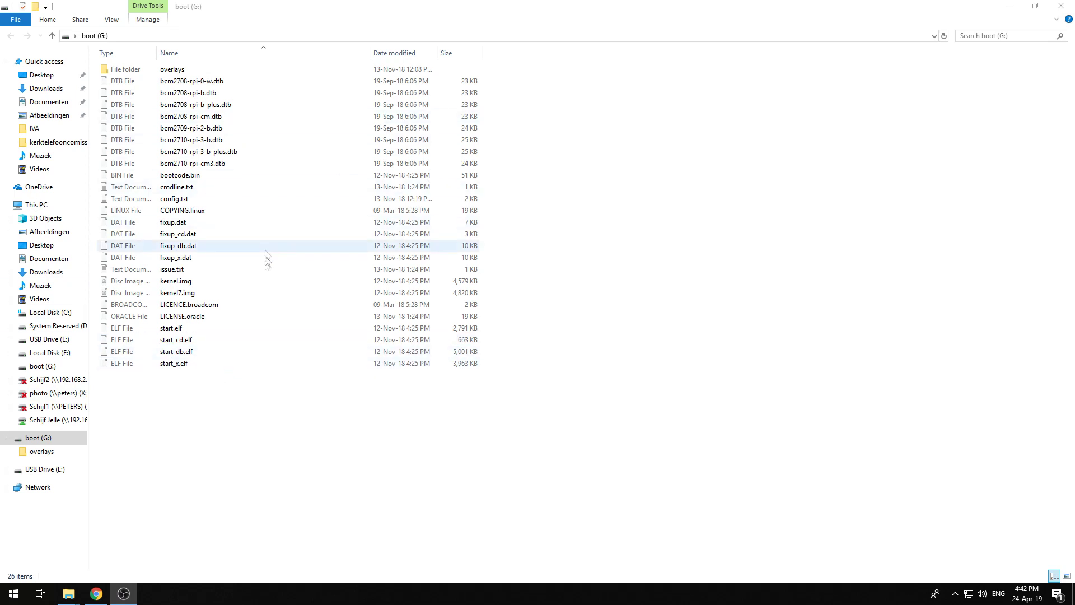
# Create an empty file named ssh, without the .txt extension, on the boot (G:) drive.
pyautogui.rightClick(152, 401)
pyautogui.moveTo(216, 526)
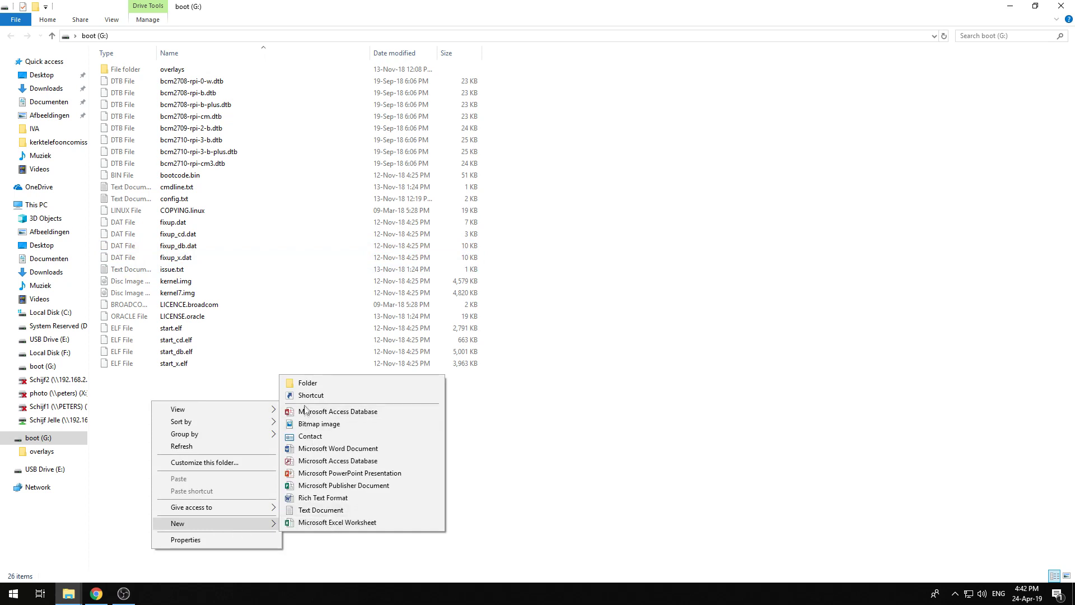
pyautogui.click(321, 510)
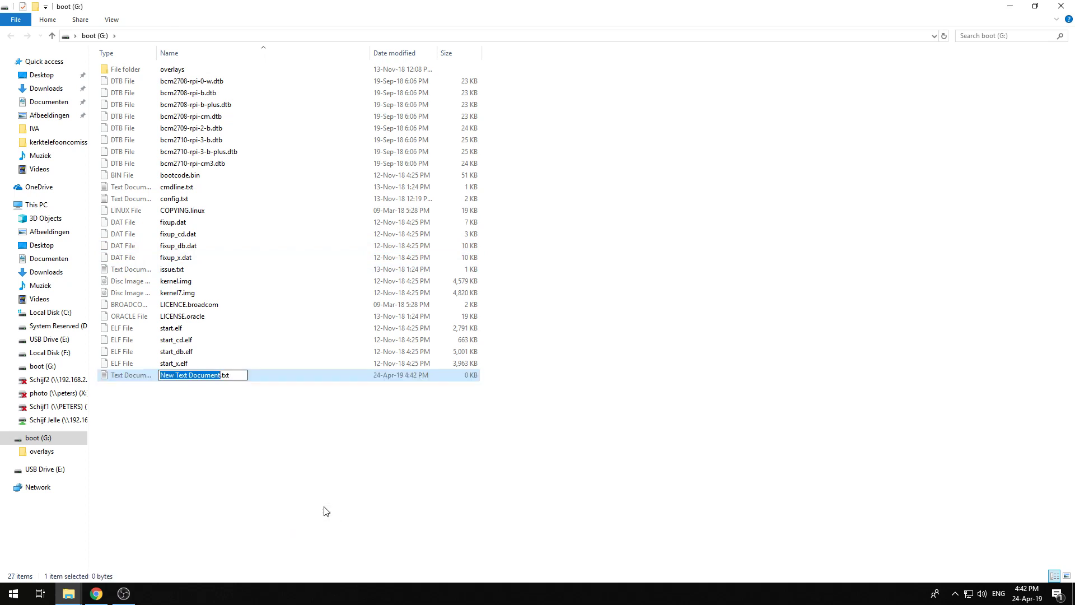
pyautogui.write('ssh')
pyautogui.press('Delete')
pyautogui.press('Delete')
pyautogui.press('Delete')
pyautogui.press('Delete')
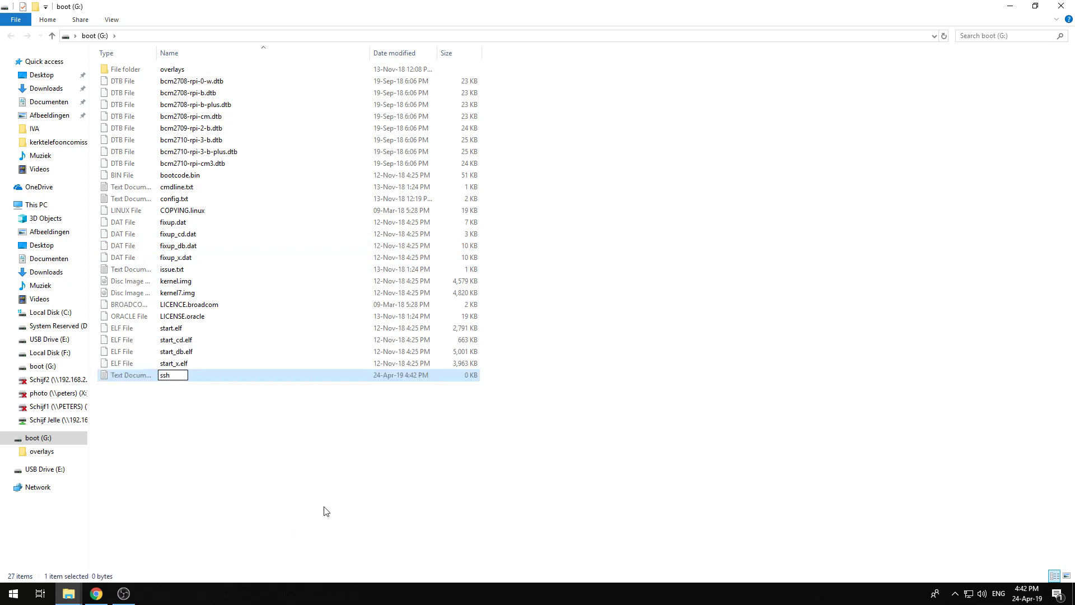
pyautogui.press('Return')
pyautogui.press('Return')
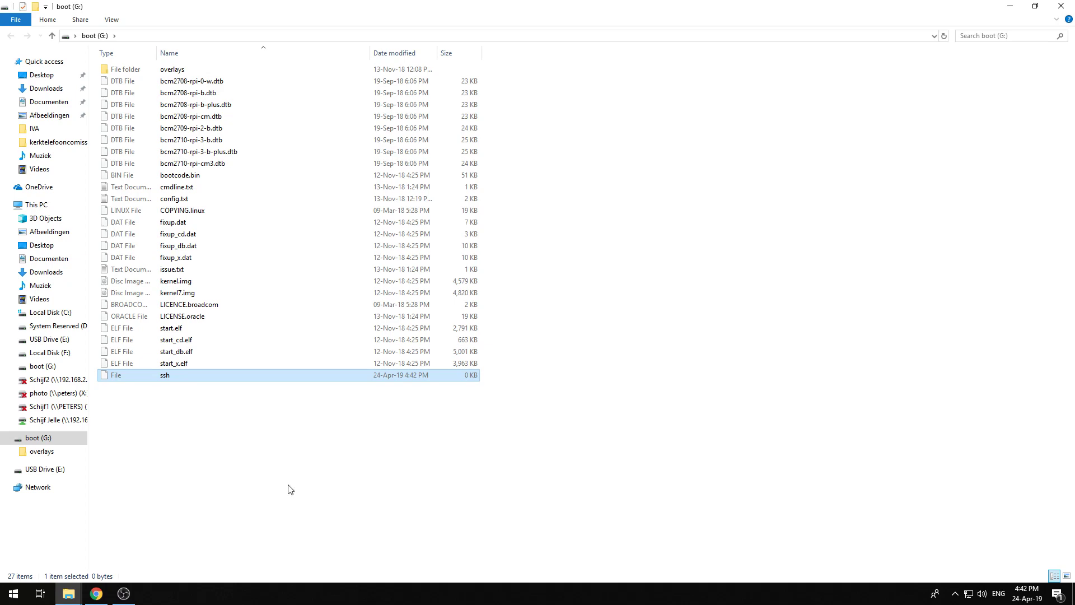
pyautogui.click(1060, 6)
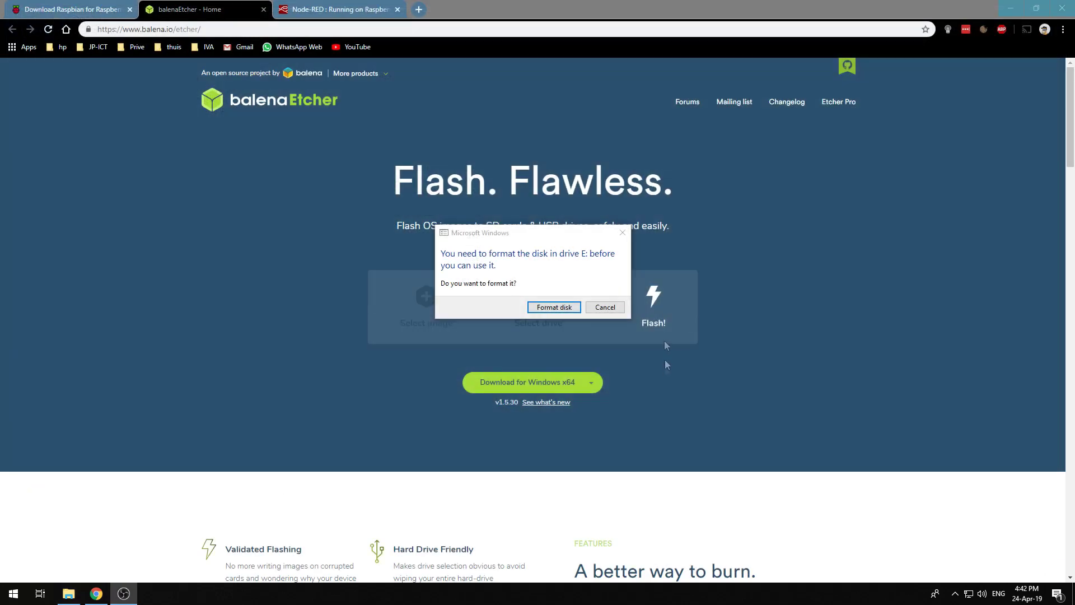
# Log in to the Pi at 192.168.2.185 as user pi with the account password.
pyautogui.click(605, 308)
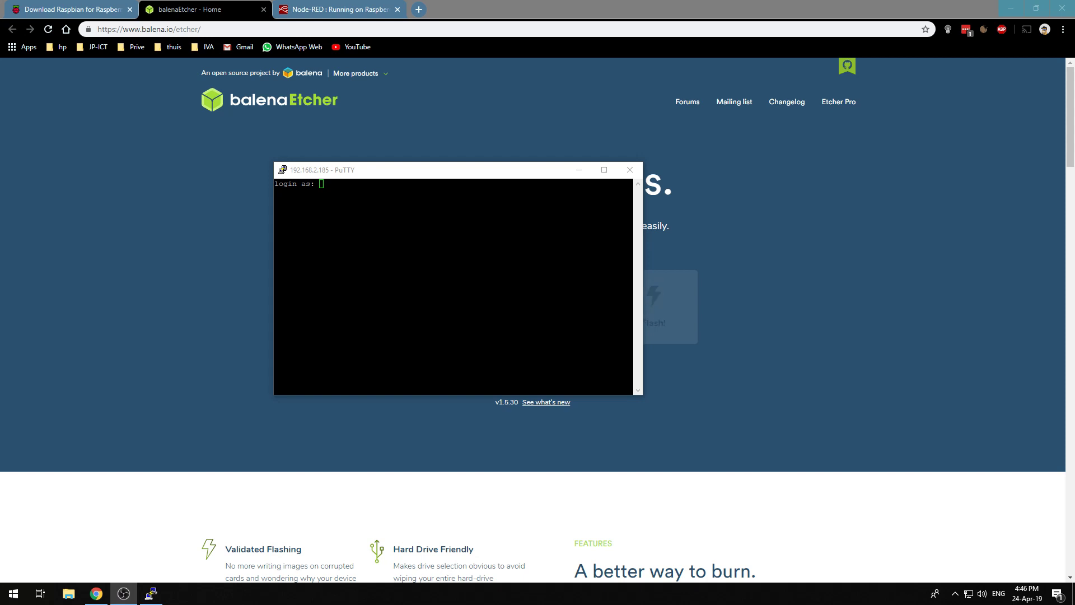
pyautogui.hotkey('alt', 'Tab')
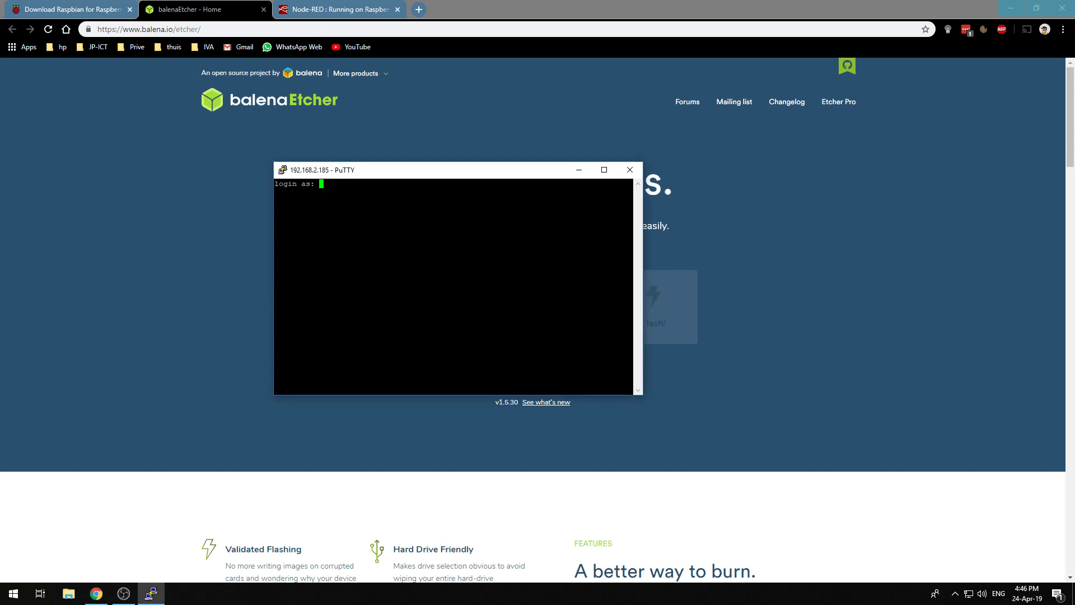
pyautogui.write('pi')
pyautogui.press('Return')
pyautogui.press('Return')
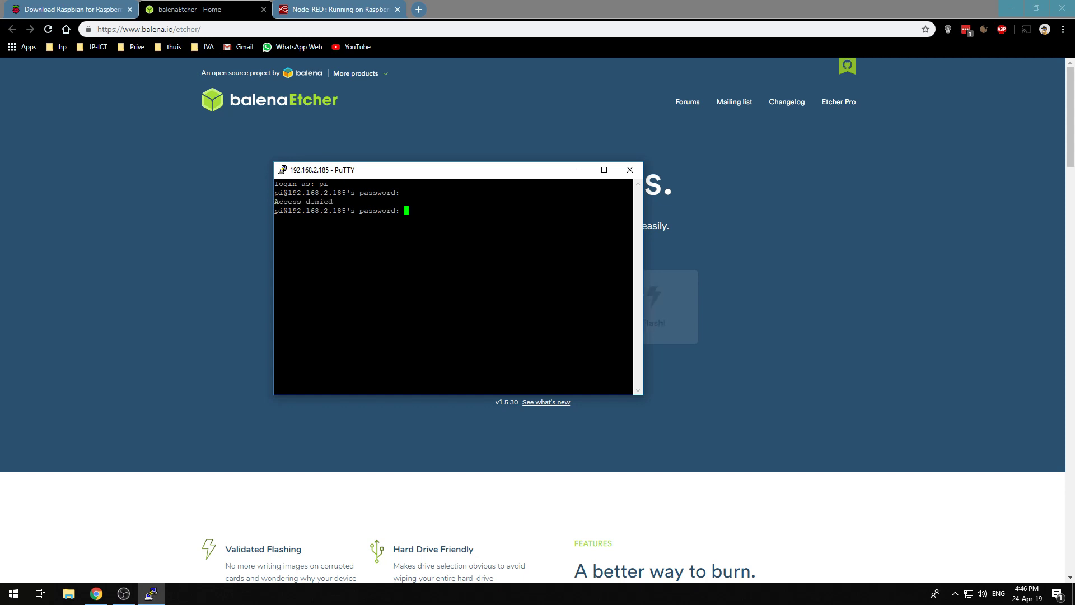
pyautogui.press('Return')
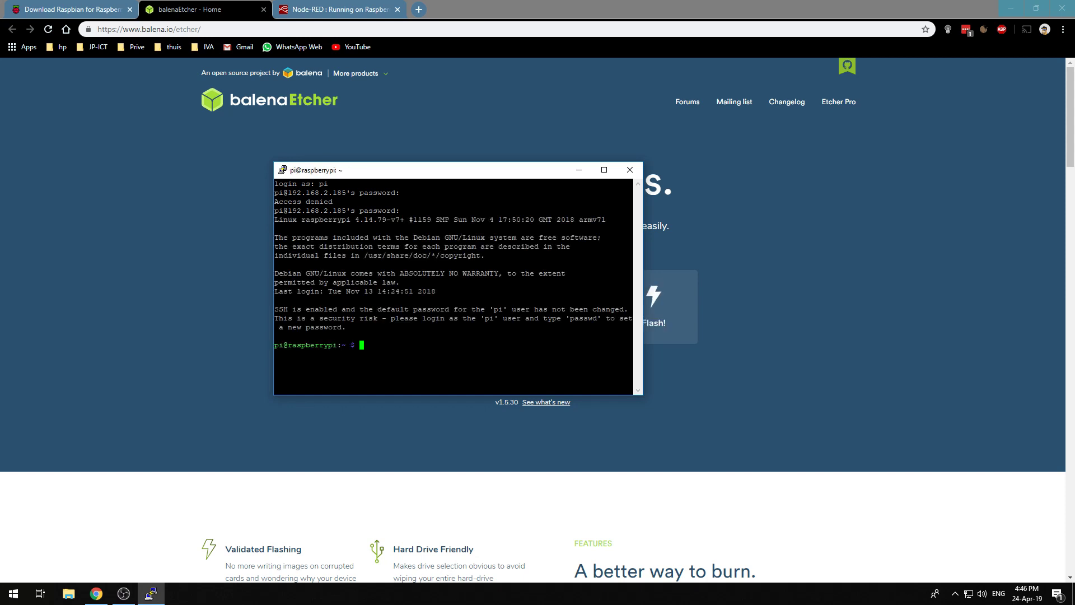
# Run the misspelled command 'sudo rapi-config', which the shell rejects.
pyautogui.write('sudo rapi-config')
pyautogui.press('Return')
# Recall the command, correct it to 'sudo raspi-config', and launch the configuration tool.
pyautogui.press('Up')
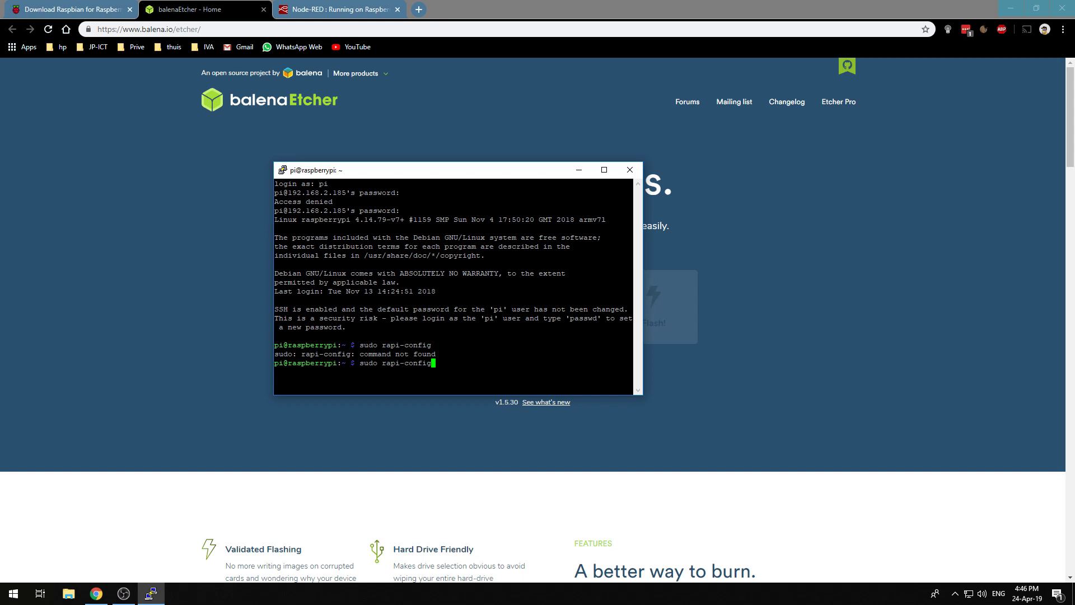
pyautogui.press('Left')
pyautogui.press('Left')
pyautogui.press('Left')
pyautogui.press('Left')
pyautogui.press('Left')
pyautogui.press('Left')
pyautogui.press('Left')
pyautogui.press('Left')
pyautogui.press('Left')
pyautogui.press('Left')
pyautogui.write('s')
pyautogui.press('Delete')
pyautogui.press('BackSpace')
pyautogui.write('as')
pyautogui.press('Return')
pyautogui.press('Down')
pyautogui.press('Down')
pyautogui.press('Down')
pyautogui.press('Down')
pyautogui.press('Down')
pyautogui.press('Down')
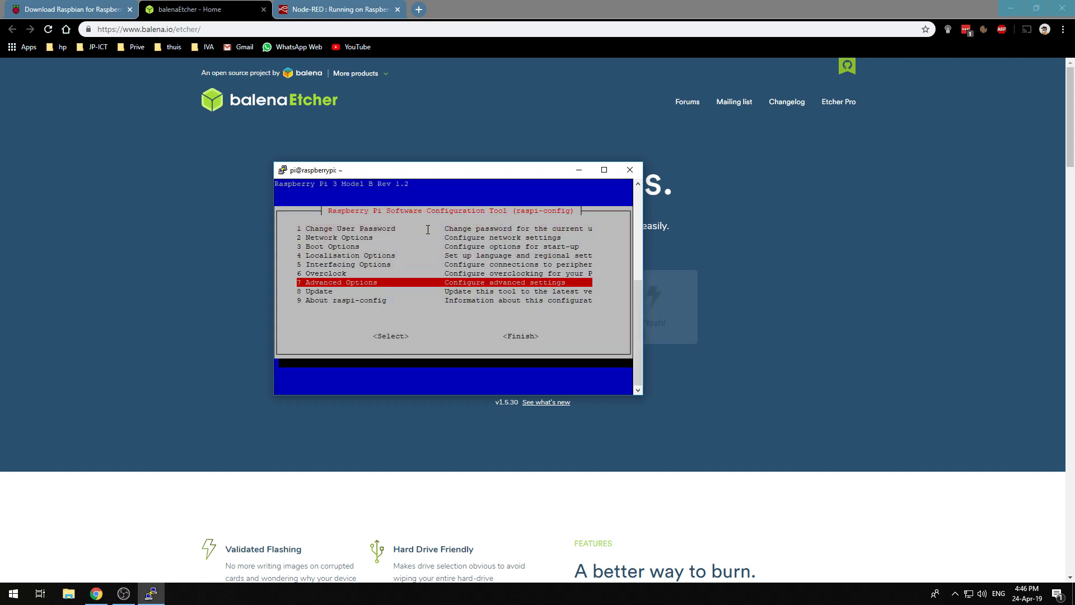
# Run Advanced Options > A1 Expand Filesystem in raspi-config, acknowledge the resize, and exit.
pyautogui.press('Down')
pyautogui.press('Down')
pyautogui.press('Up')
pyautogui.press('Up')
pyautogui.press('Up')
pyautogui.press('Up')
pyautogui.press('Up')
pyautogui.press('Up')
pyautogui.press('Up')
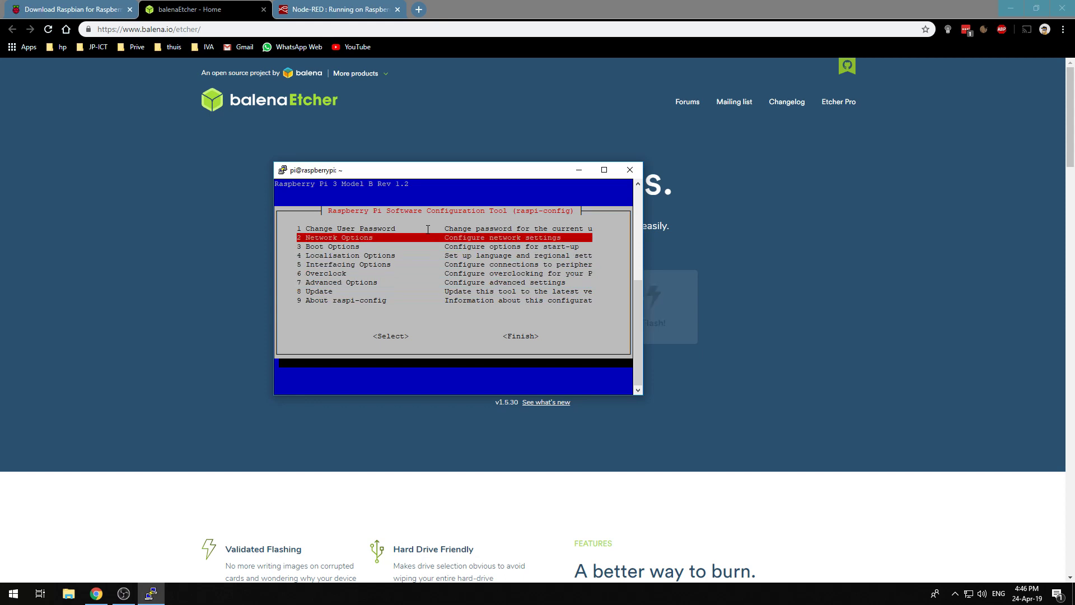
pyautogui.press('Down')
pyautogui.press('Down')
pyautogui.press('Down')
pyautogui.press('Down')
pyautogui.press('Down')
pyautogui.press('Down')
pyautogui.press('Up')
pyautogui.press('Return')
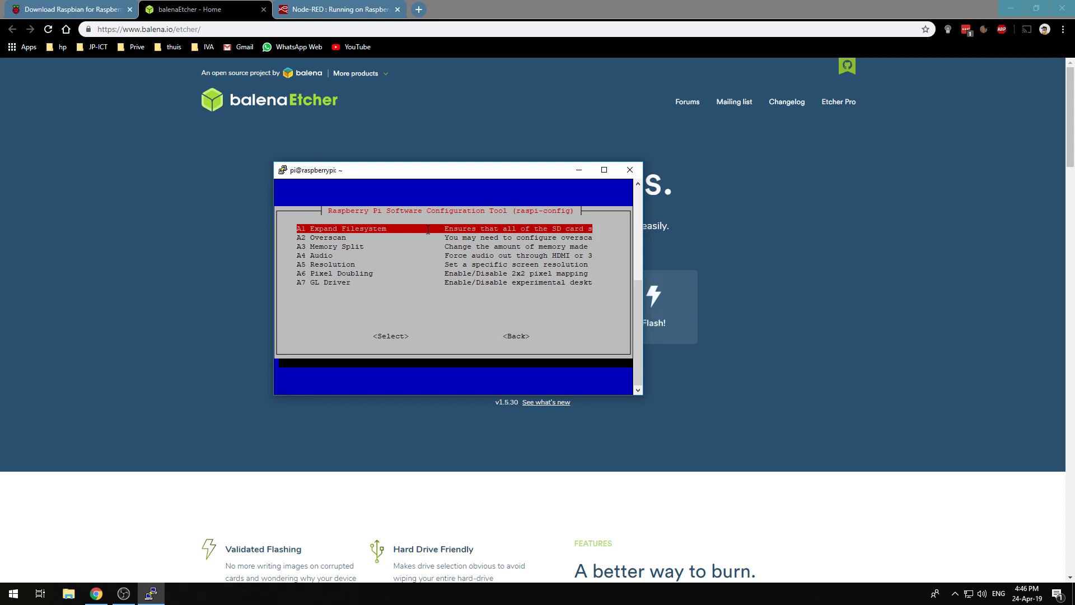
pyautogui.press('Return')
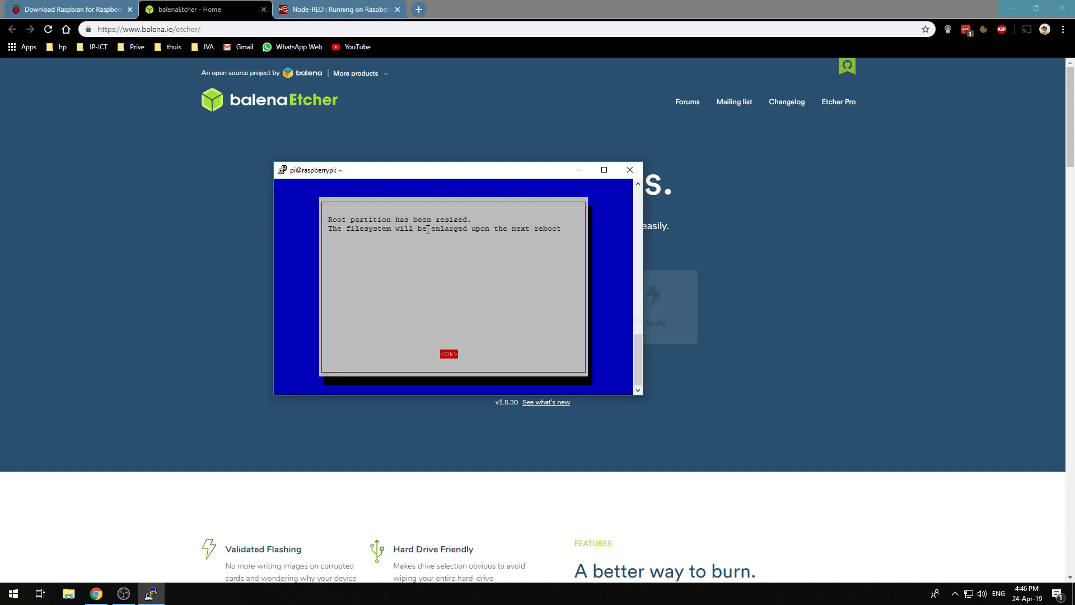
pyautogui.press('Return')
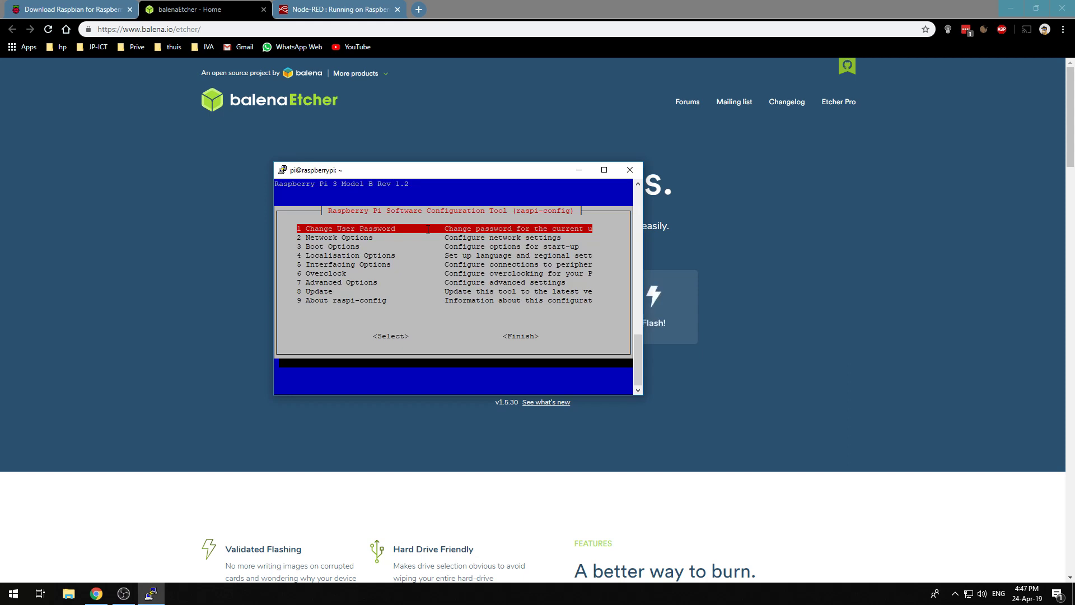
pyautogui.press('Escape')
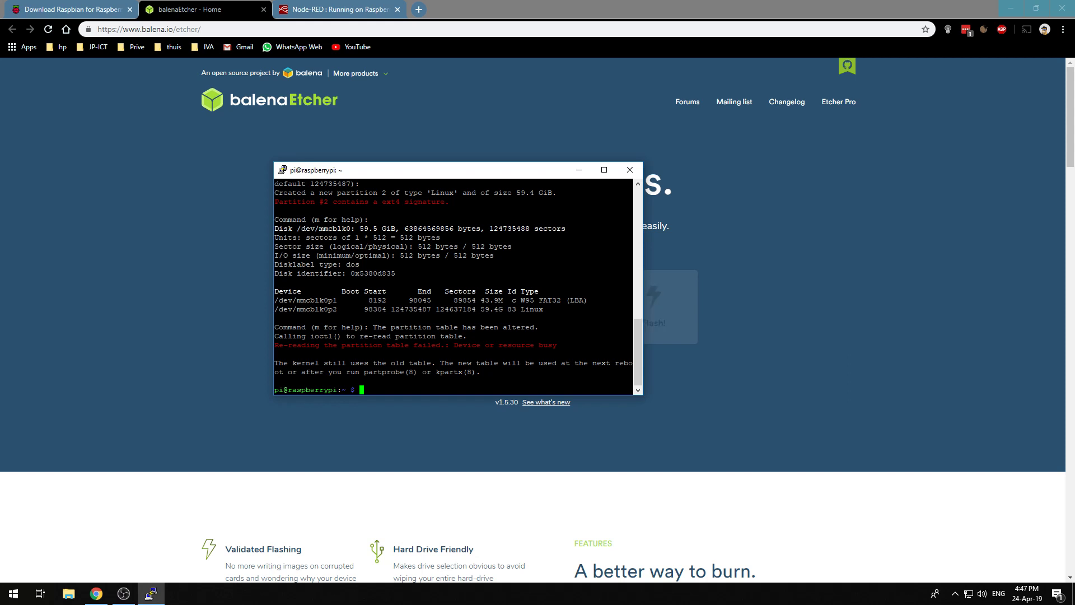
# Run 'sudo apt-get update && sudo apt-get upgrade' on the Pi.
pyautogui.write('sudo apt-get update && sudo apg')
pyautogui.press('BackSpace')
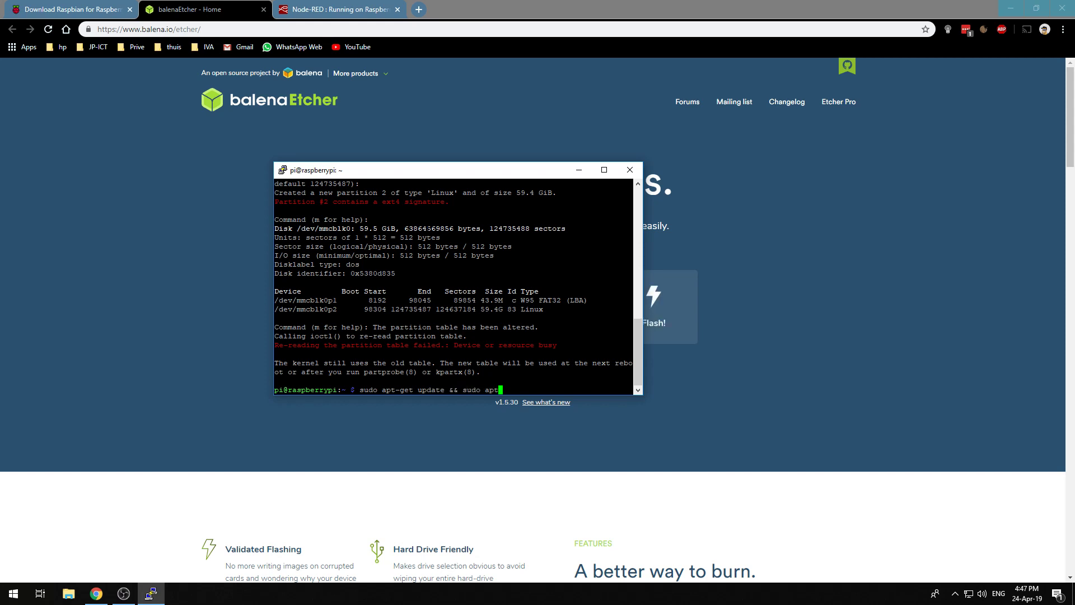
pyautogui.write('t-get upgrade')
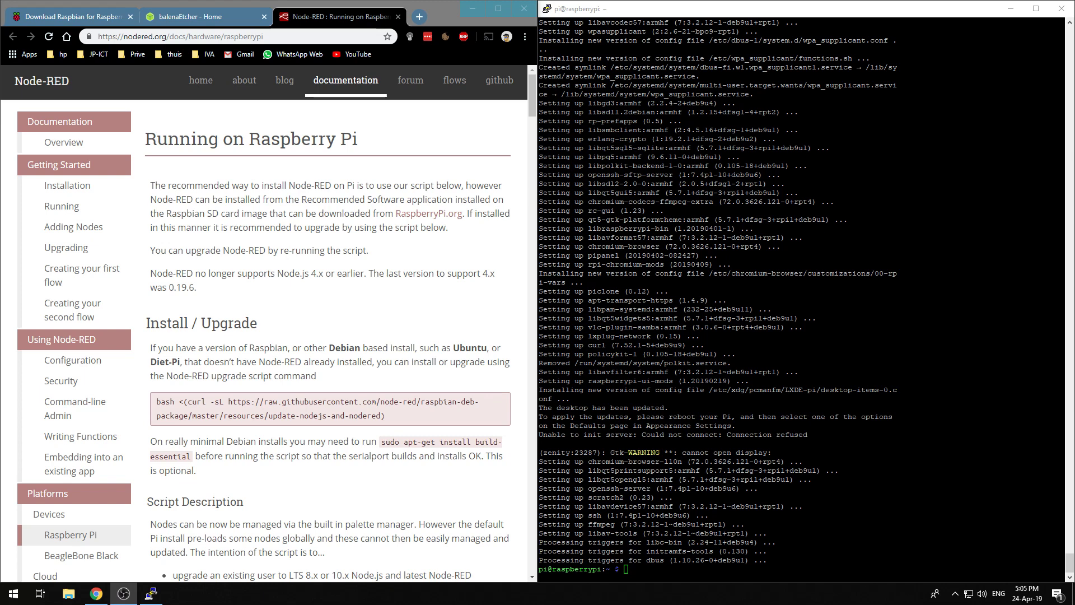
# Paste the guide's bash curl install command into PuTTY, run it, and answer y.
pyautogui.moveTo(392, 421); pyautogui.dragTo(150, 402)
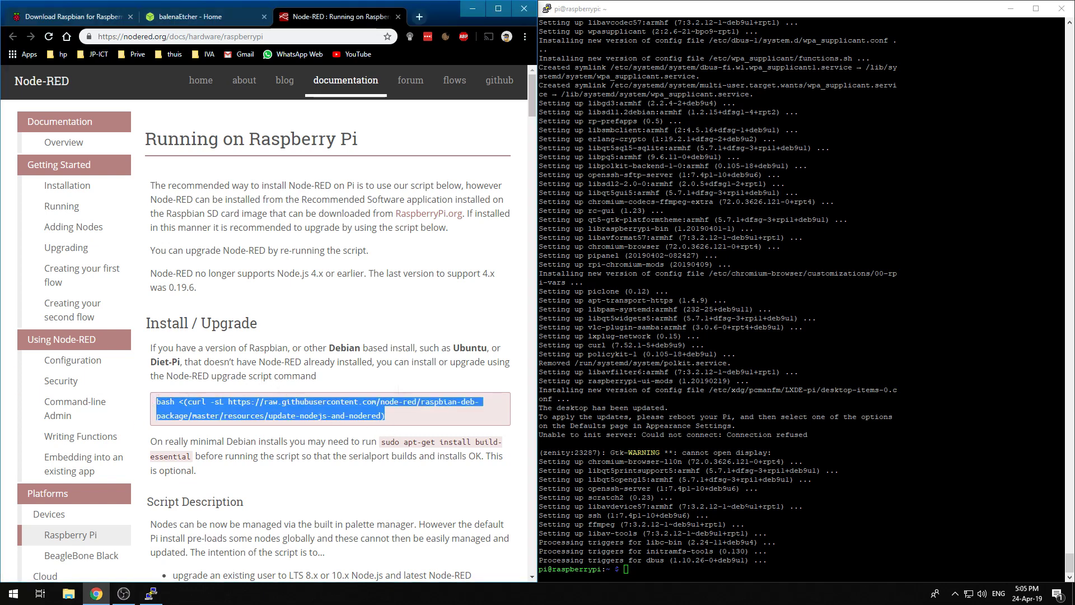
pyautogui.hotkey('alt', 'Tab')
pyautogui.write('bash <(curl -sL https://raw.githubusercontent.com/node-red/raspbian-deb-package/master/resources/update-nodejs-and-nodered)')
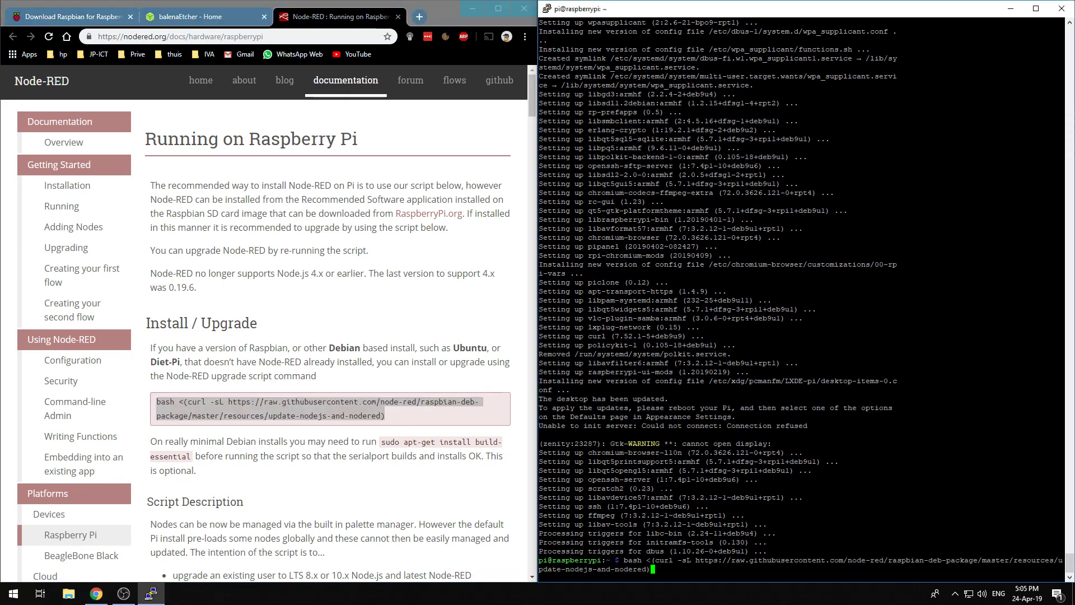
pyautogui.press('Return')
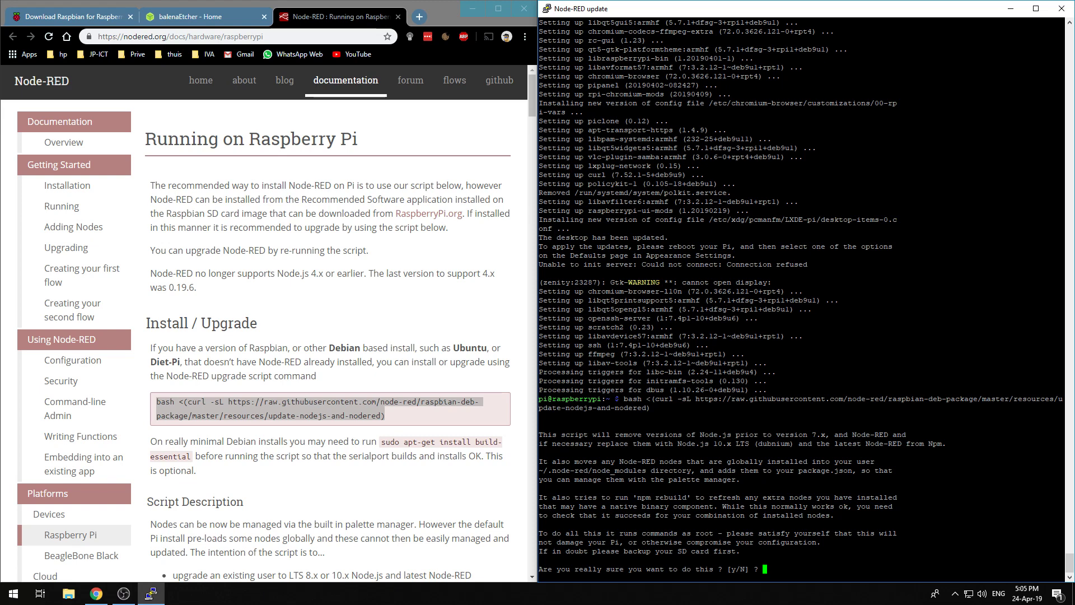
pyautogui.write('y')
pyautogui.press('Return')
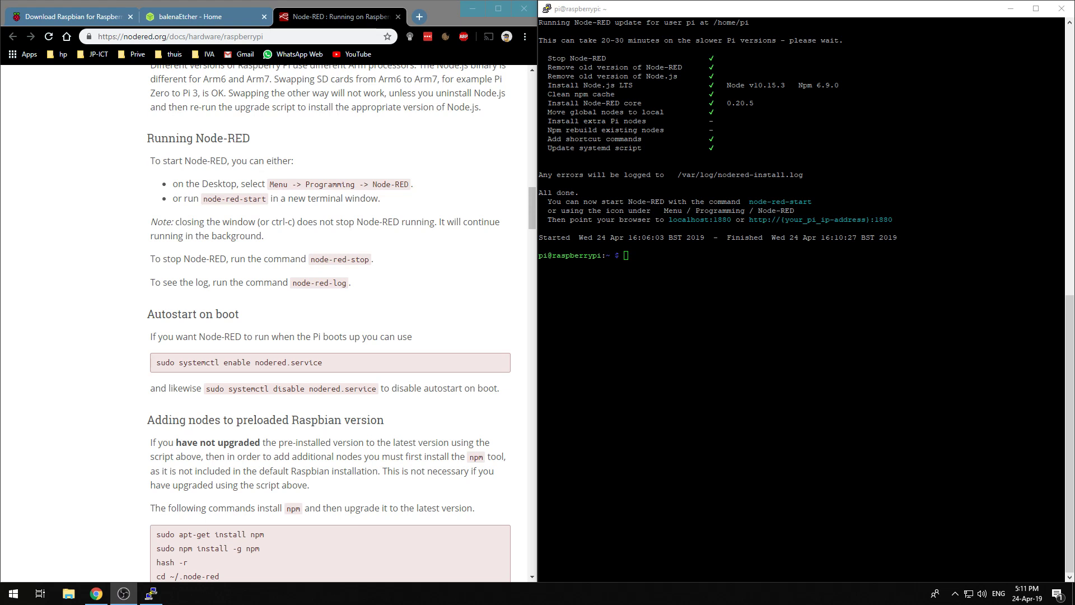
# Copy the guide's 'sudo systemctl enable nodered.service' and run it on the Pi.
pyautogui.moveTo(325, 362); pyautogui.dragTo(156, 369)
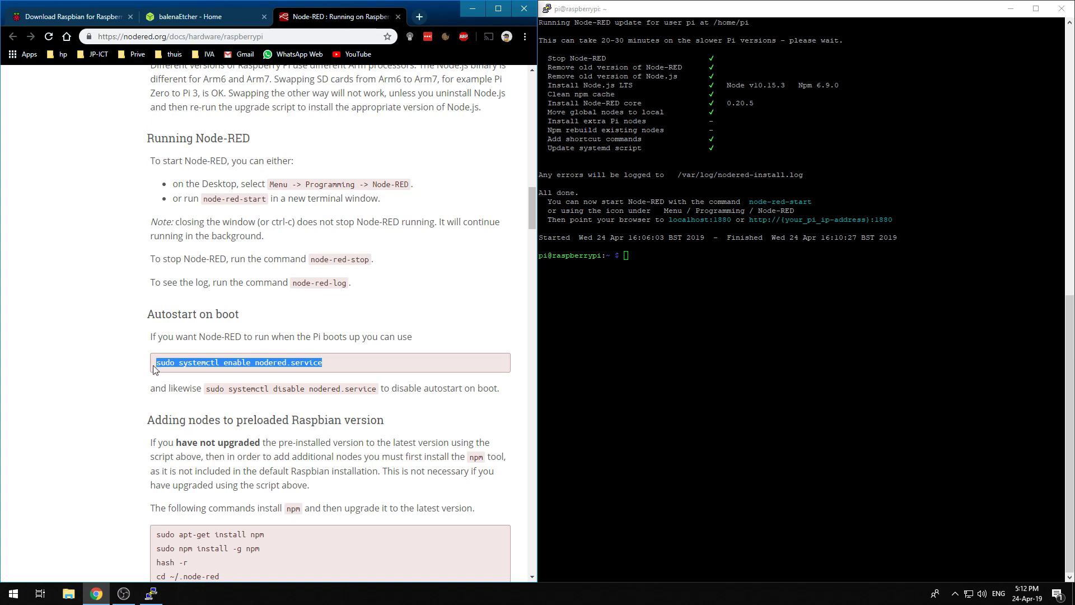
pyautogui.hotkey('ctrl', 'c')
pyautogui.hotkey('alt', 'Tab')
pyautogui.press('shift+Insert')
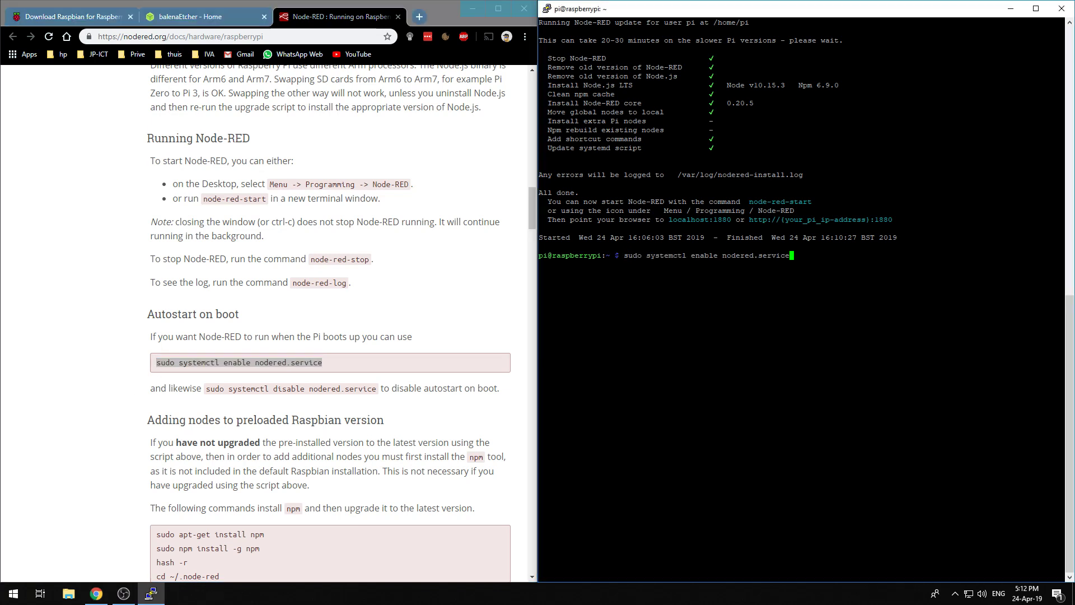
pyautogui.press('Return')
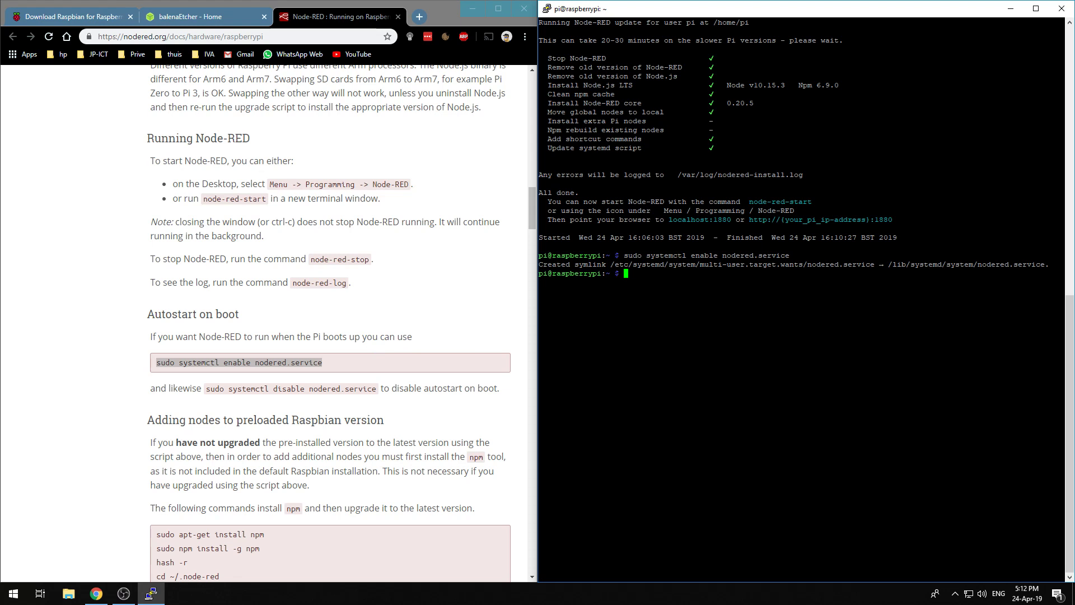
# Start Node-RED now with 'sudo systemctl start nodered'.
pyautogui.write('sudo systemctl start nodered')
pyautogui.press('Return')
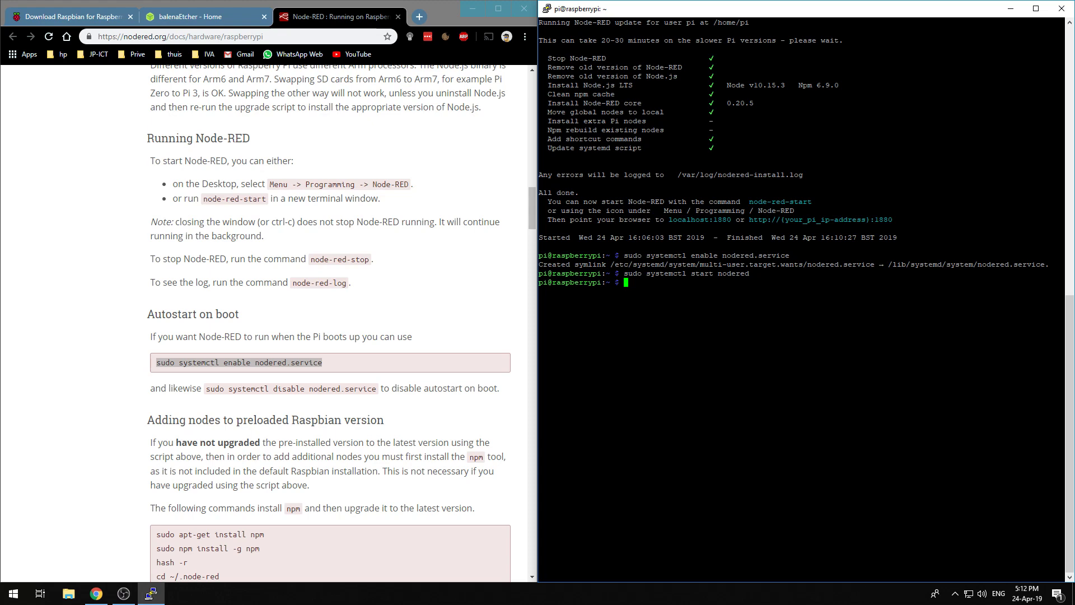
pyautogui.click(419, 16)
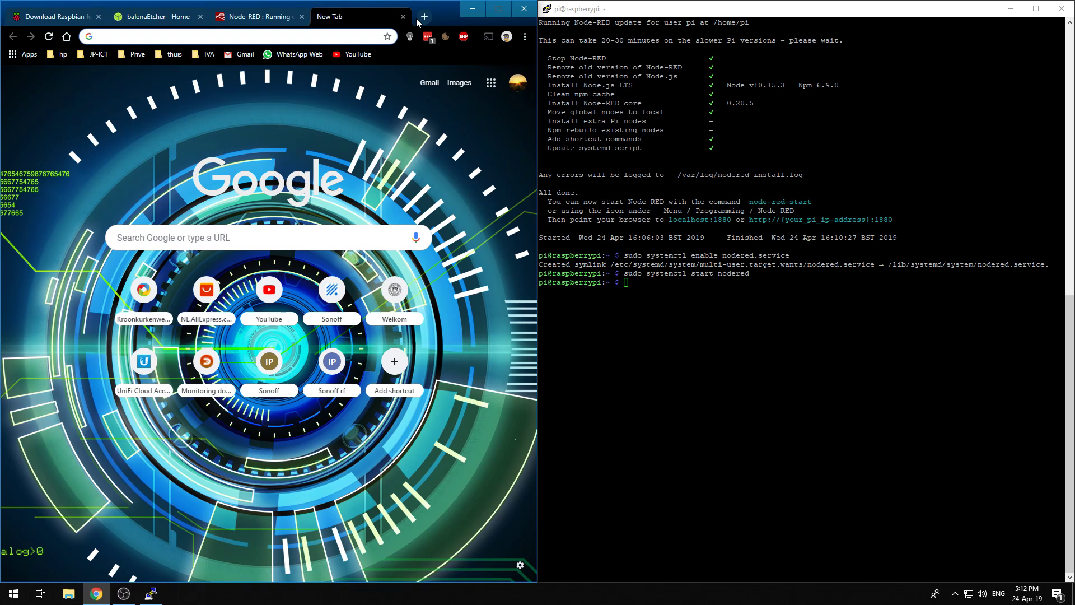
# Enter a mistyped Pi address with port 801880 in Chrome, producing a Google search.
pyautogui.write('192.16')
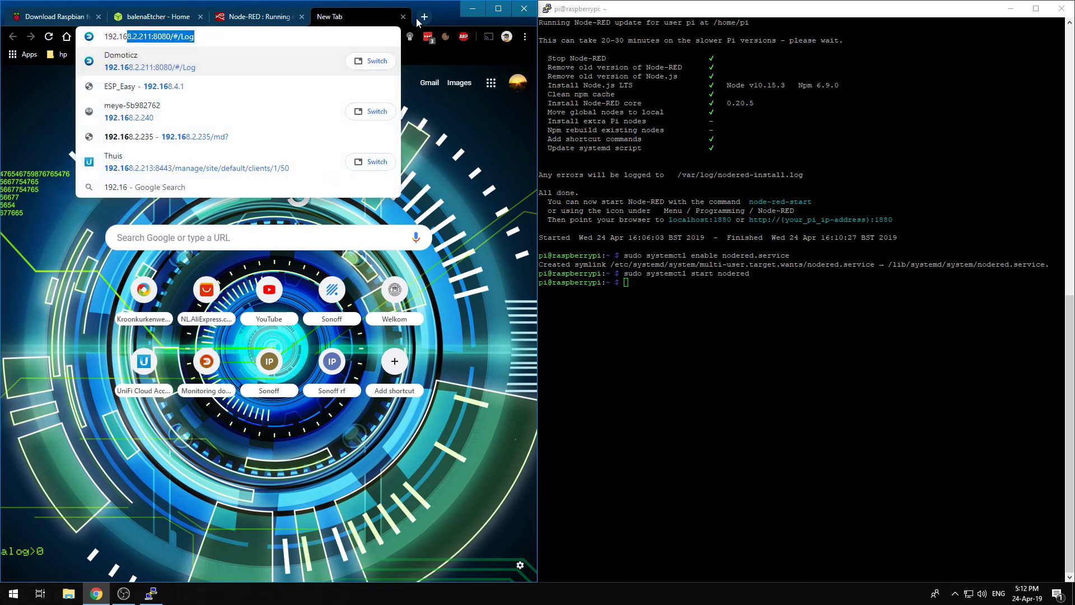
pyautogui.write('8.2.185')
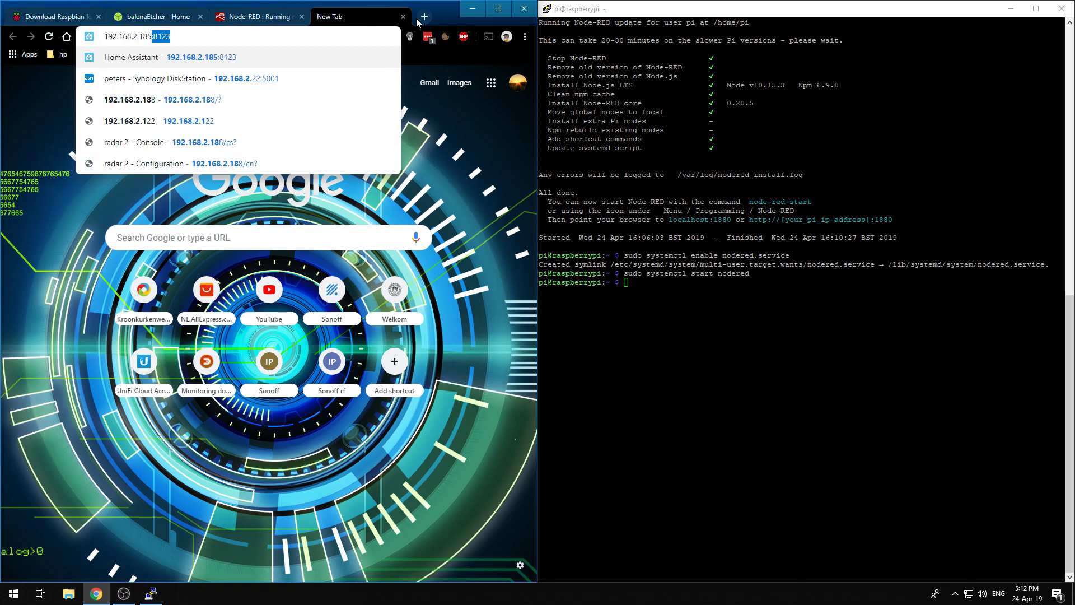
pyautogui.write(':80')
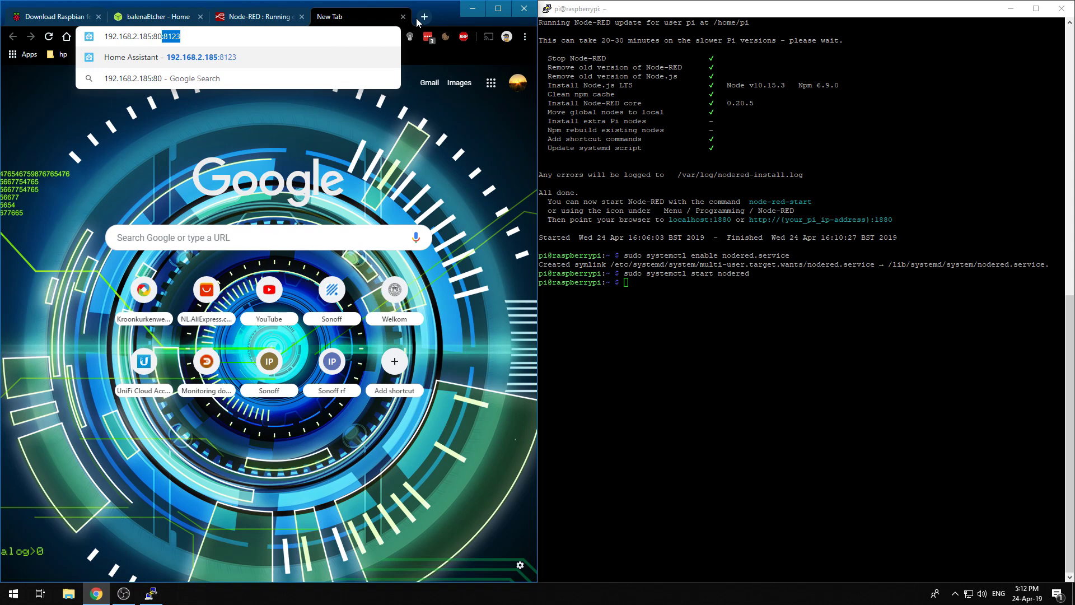
pyautogui.press('BackSpace')
pyautogui.press('BackSpace')
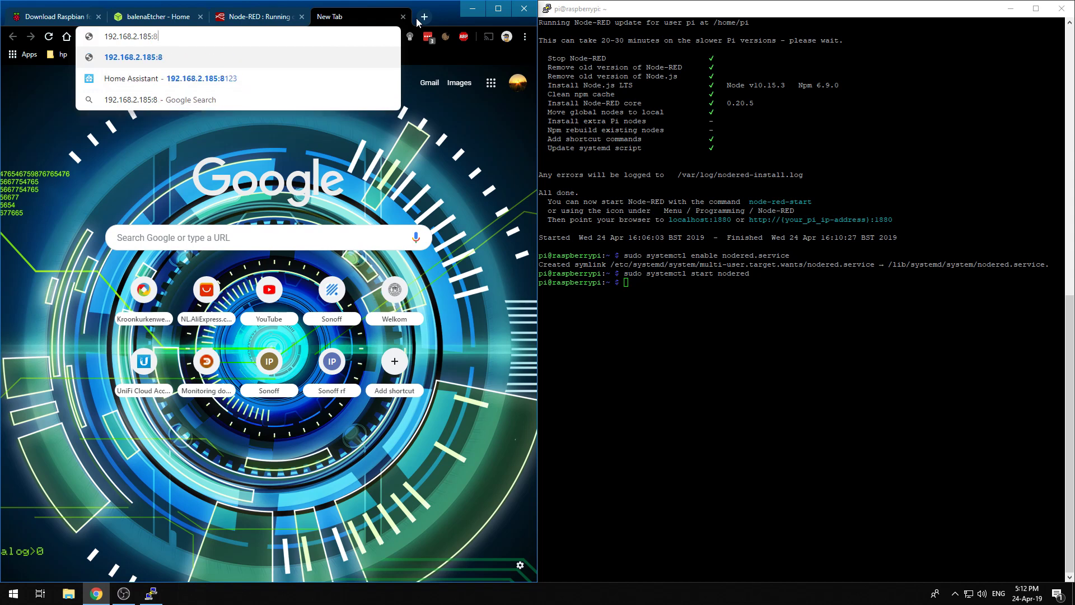
pyautogui.write('1880')
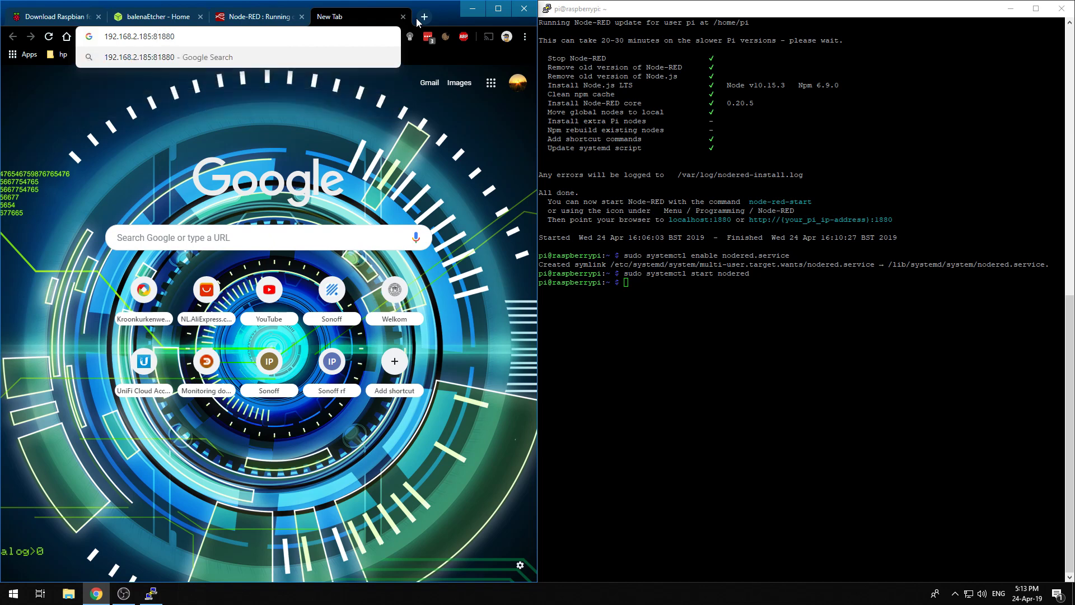
pyautogui.press('Return')
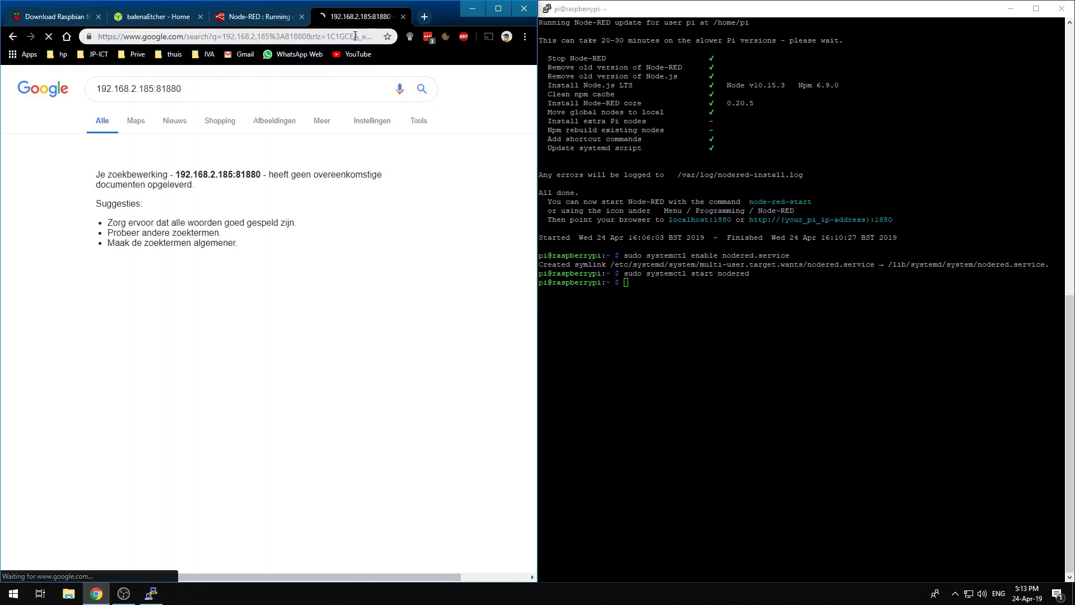
# Correct the address to 192.168.2.185:1880 and load the Node-RED editor.
pyautogui.tripleClick(190, 88)
pyautogui.hotkey('ctrl', 'c')
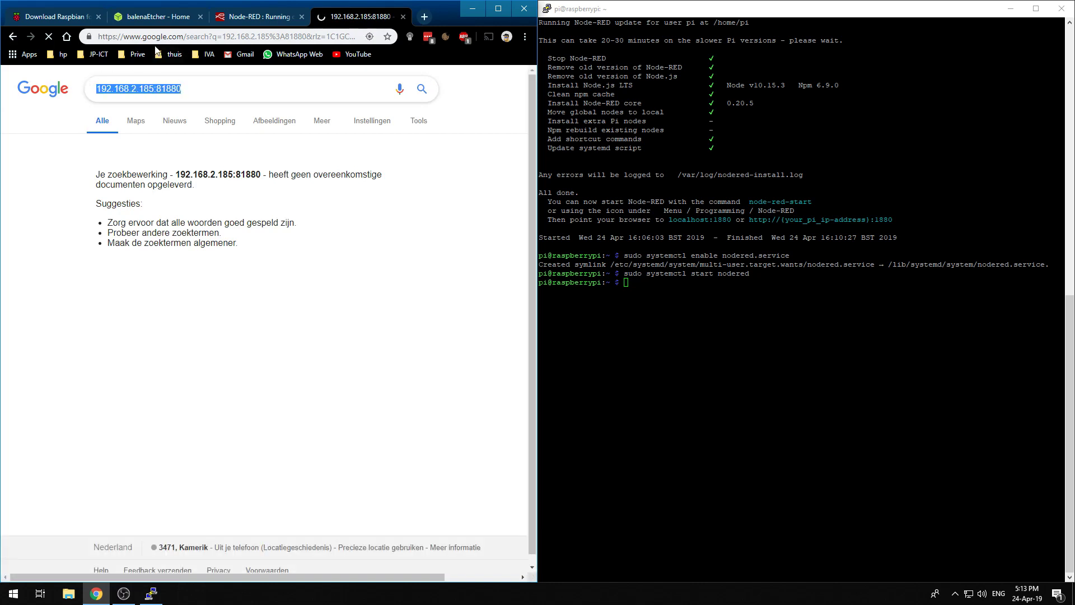
pyautogui.click(167, 36)
pyautogui.hotkey('ctrl', 'v')
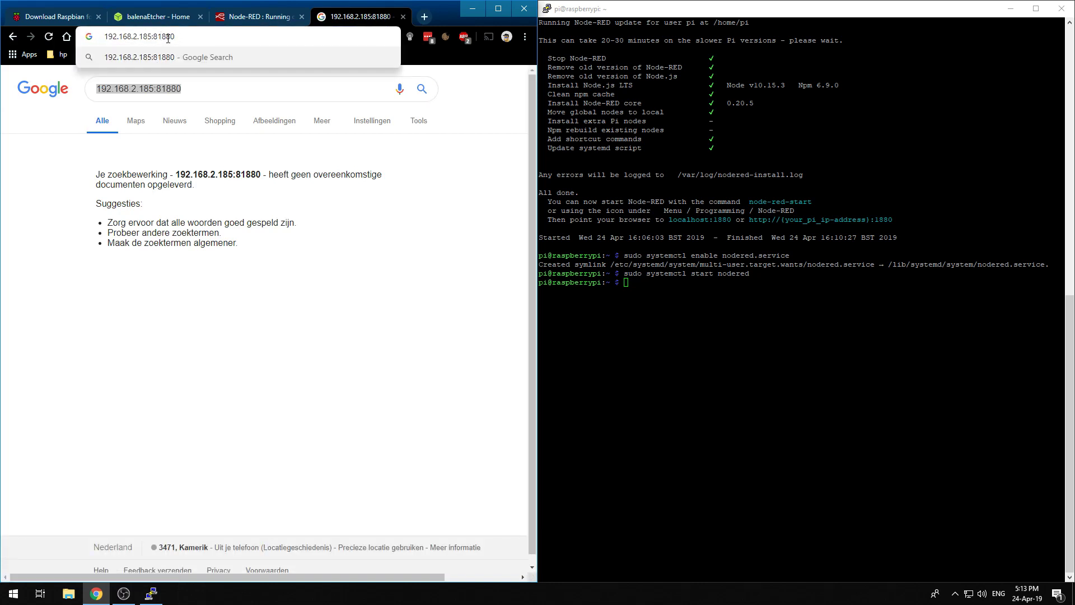
pyautogui.press('Left')
pyautogui.press('Left')
pyautogui.press('Left')
pyautogui.press('Left')
pyautogui.press('BackSpace')
pyautogui.press('Return')
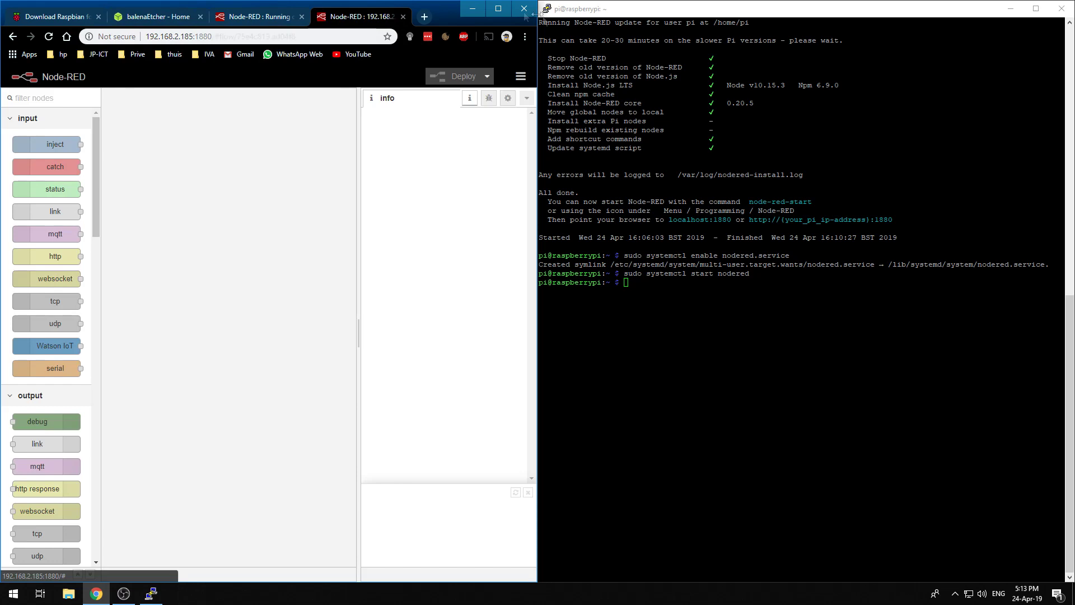
# Drop an mqtt in node onto Flow 1 and open its edit dialog, showing QoS 2.
pyautogui.click(498, 8)
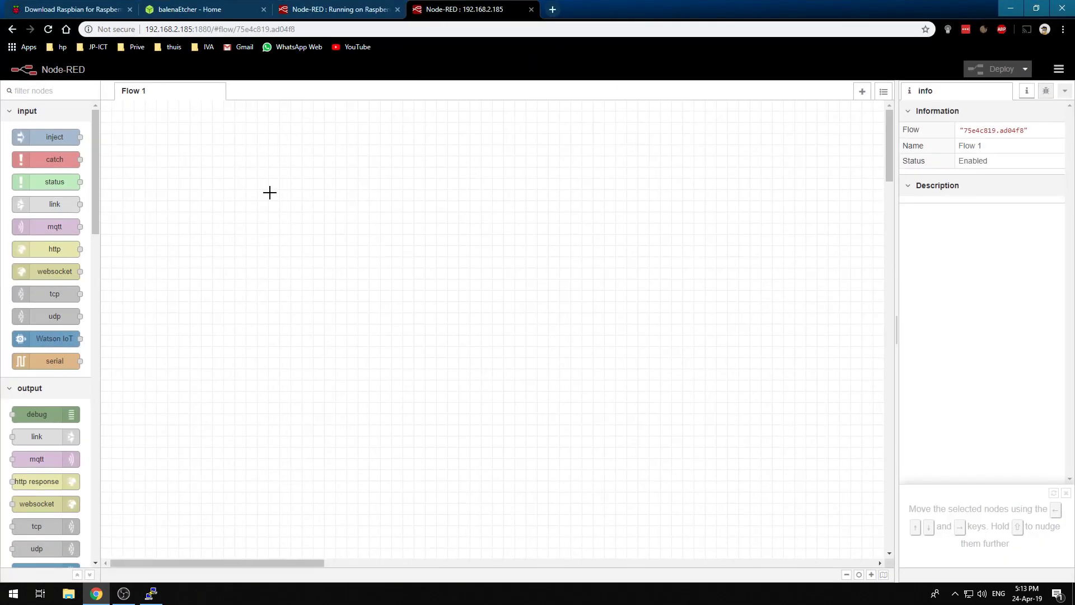
pyautogui.scroll(-3, 394, 248)
pyautogui.scroll(3, 395, 249)
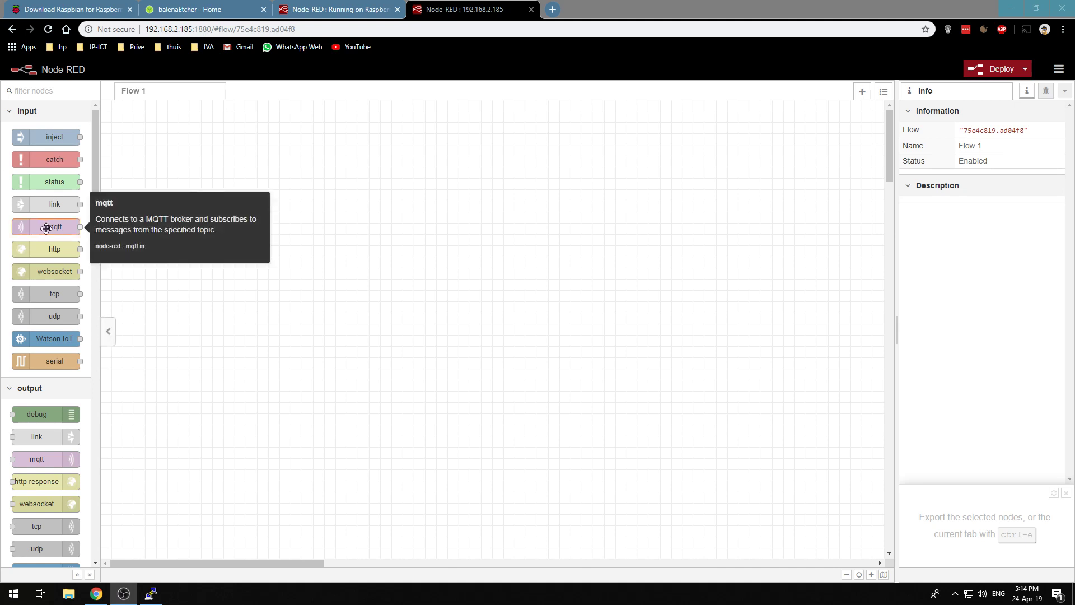
pyautogui.moveTo(44, 226); pyautogui.dragTo(303, 234)
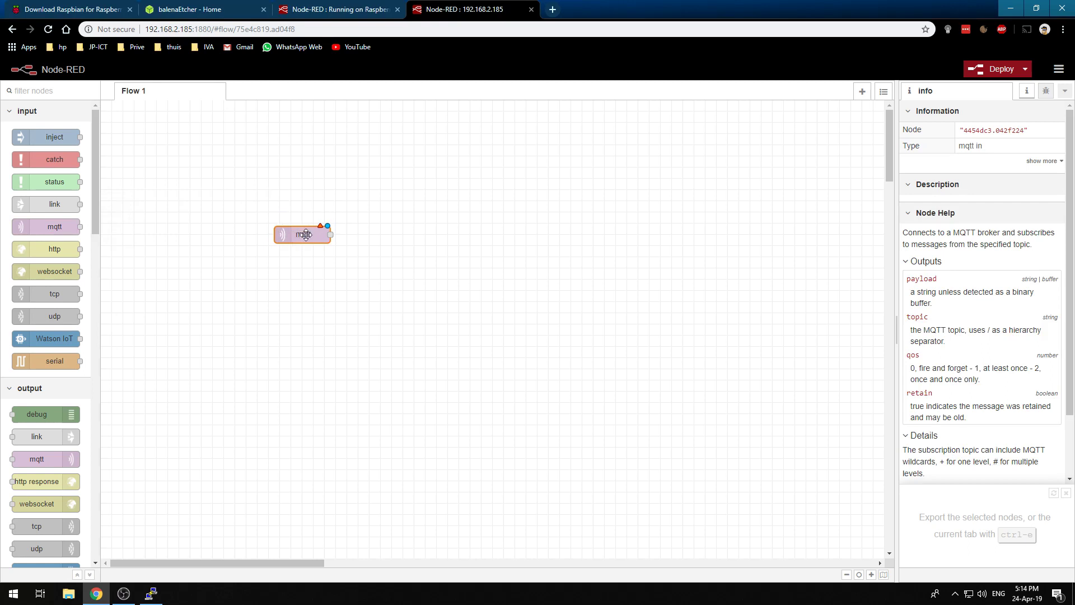
pyautogui.doubleClick(303, 234)
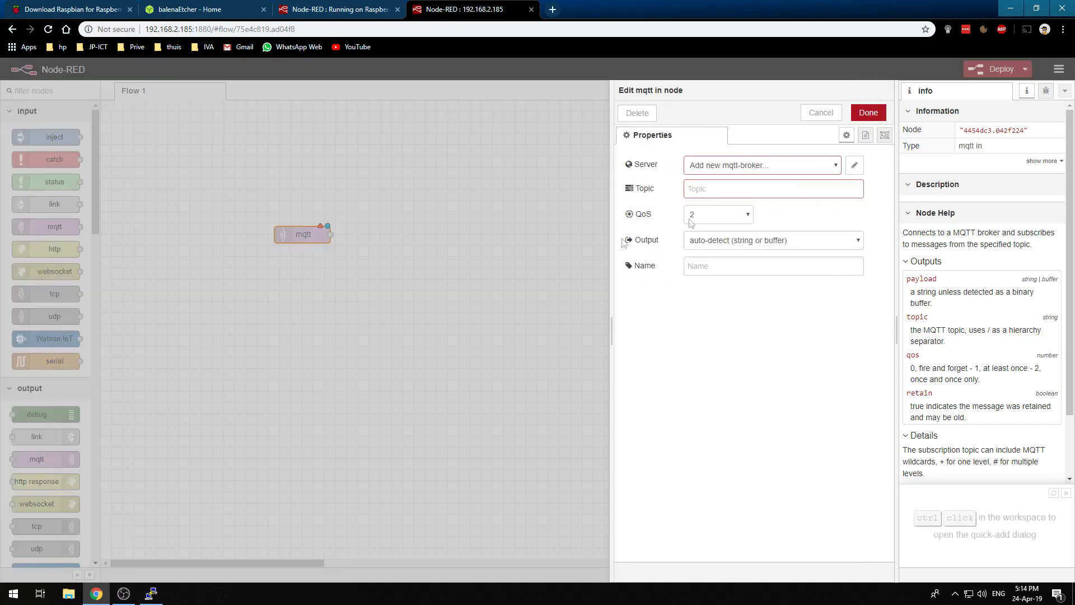
# Add a new MQTT broker with server 192.168.2.211 and port 1883.
pyautogui.click(718, 168)
pyautogui.click(719, 169)
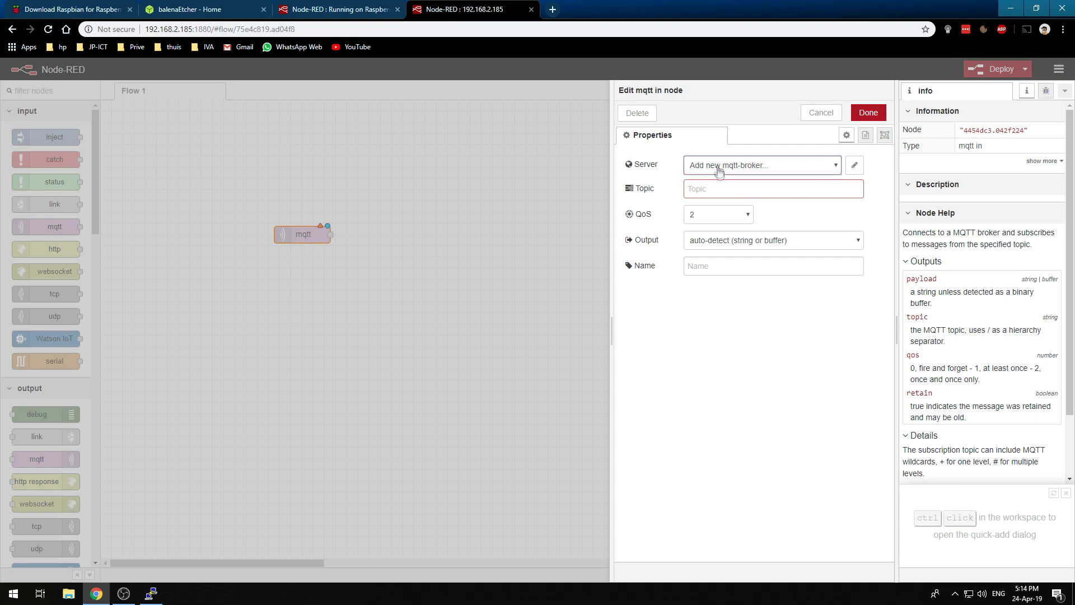
pyautogui.click(855, 167)
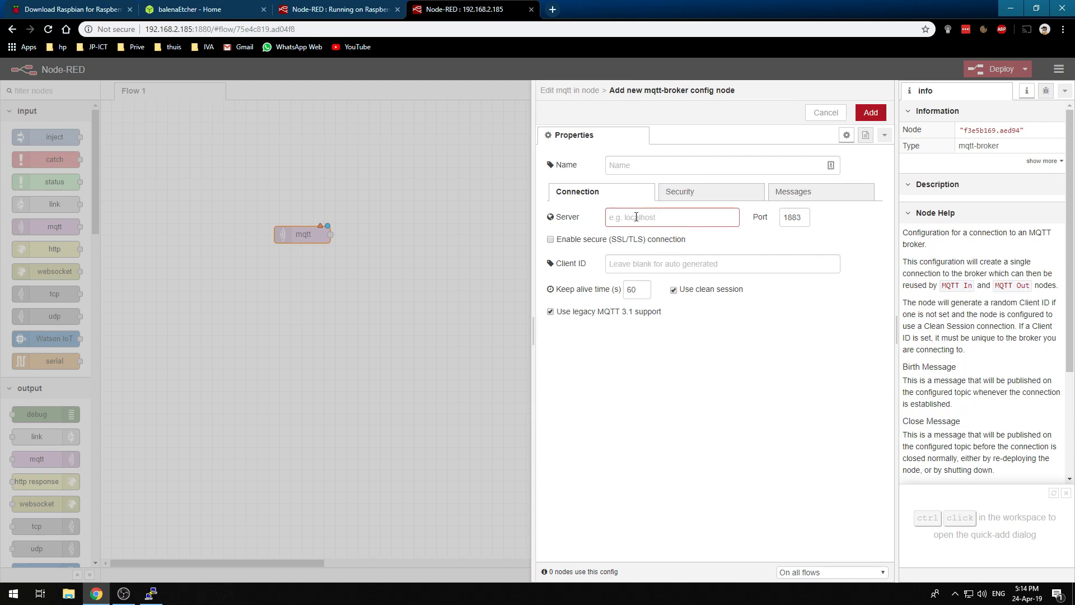
pyautogui.write('192.168.2.211')
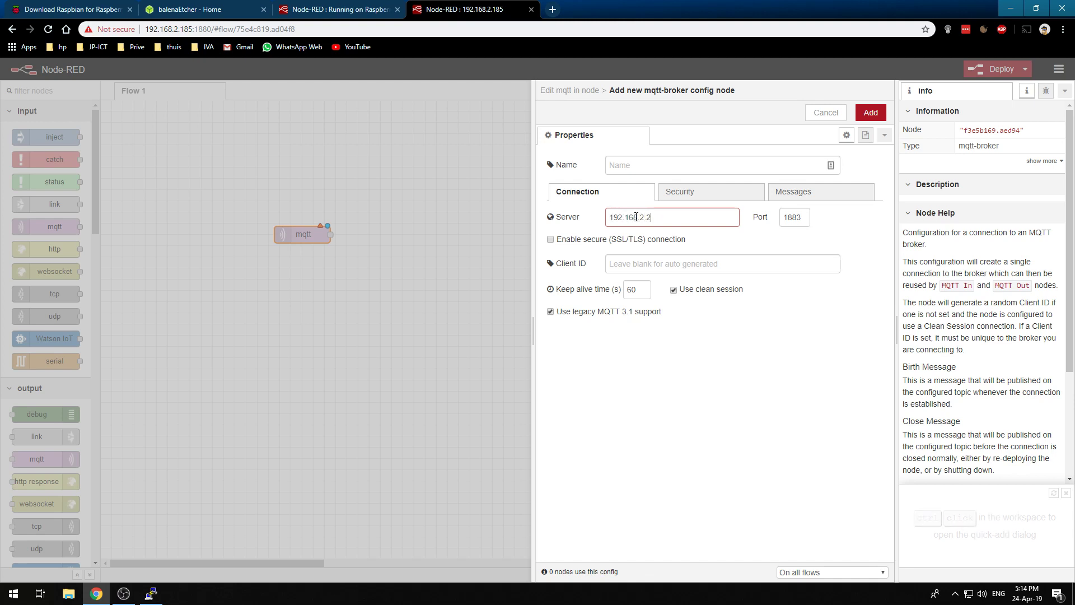
pyautogui.click(800, 217)
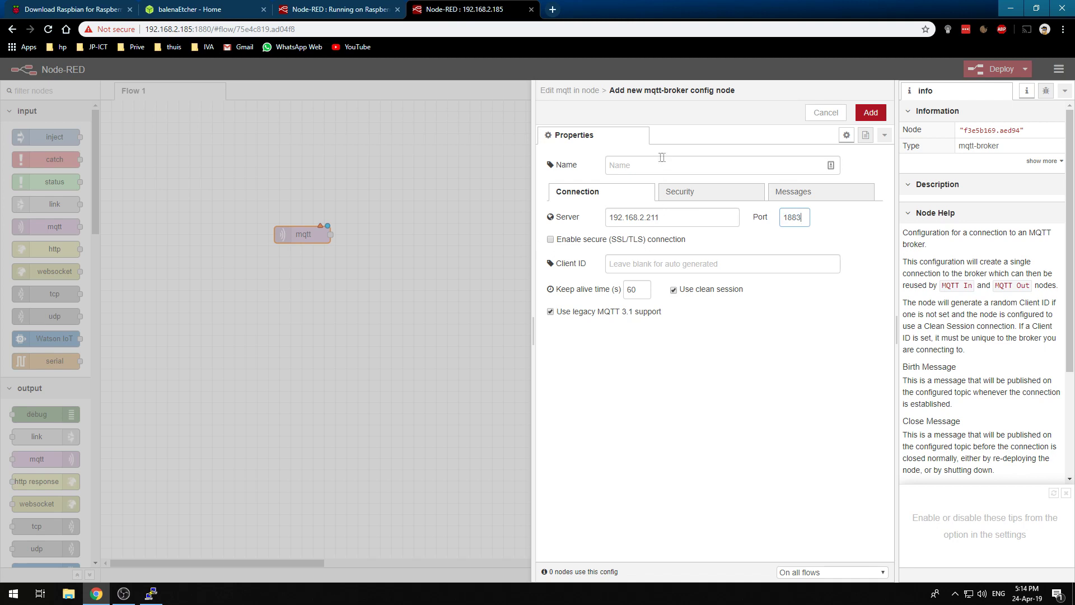
# Check the broker's Security username and password fields, then go back to Connection.
pyautogui.click(692, 193)
pyautogui.click(618, 217)
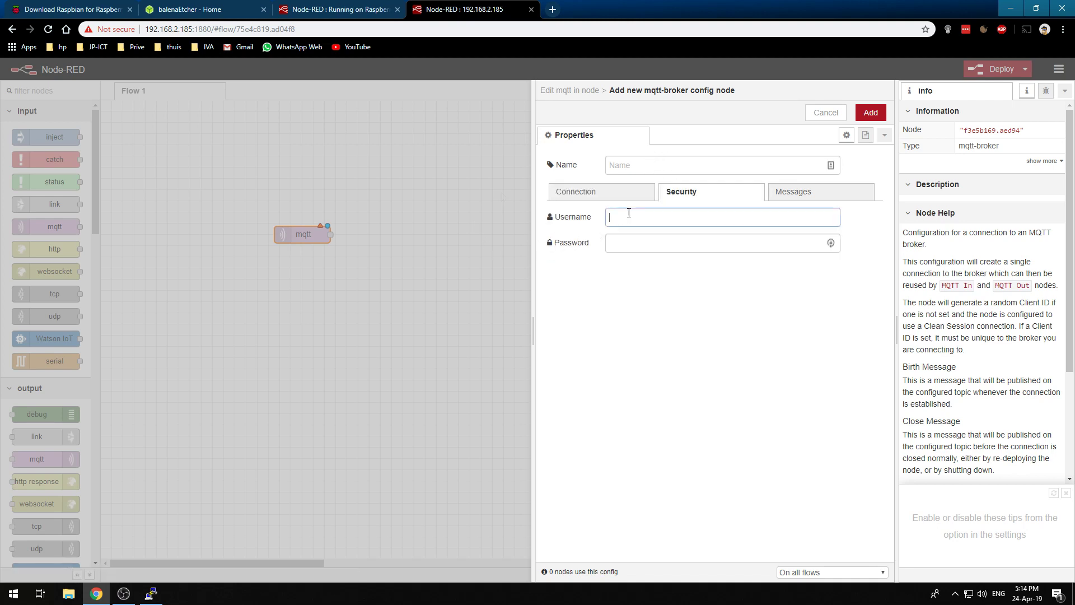
pyautogui.click(628, 244)
pyautogui.click(666, 218)
pyautogui.click(655, 241)
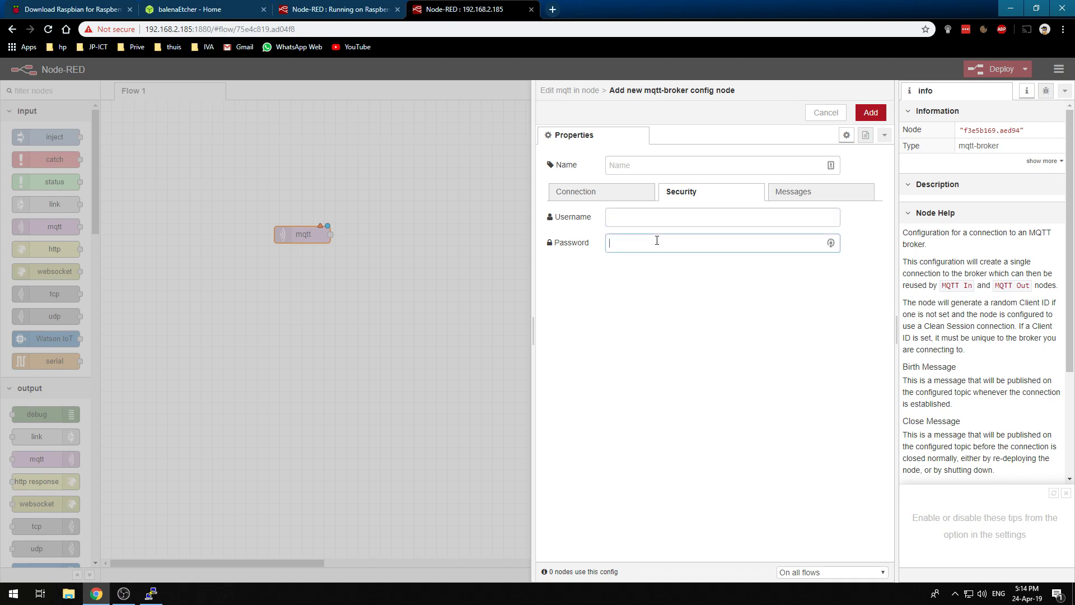
pyautogui.click(619, 195)
# Name the broker 'Domotic master'.
pyautogui.click(634, 166)
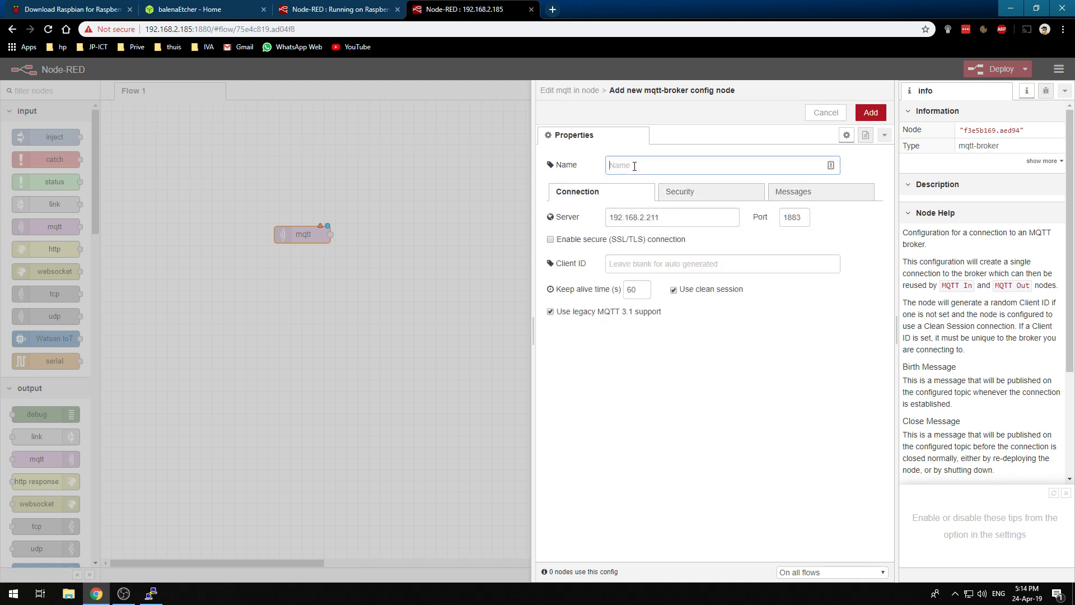
pyautogui.write('Domotic mat')
pyautogui.press('BackSpace')
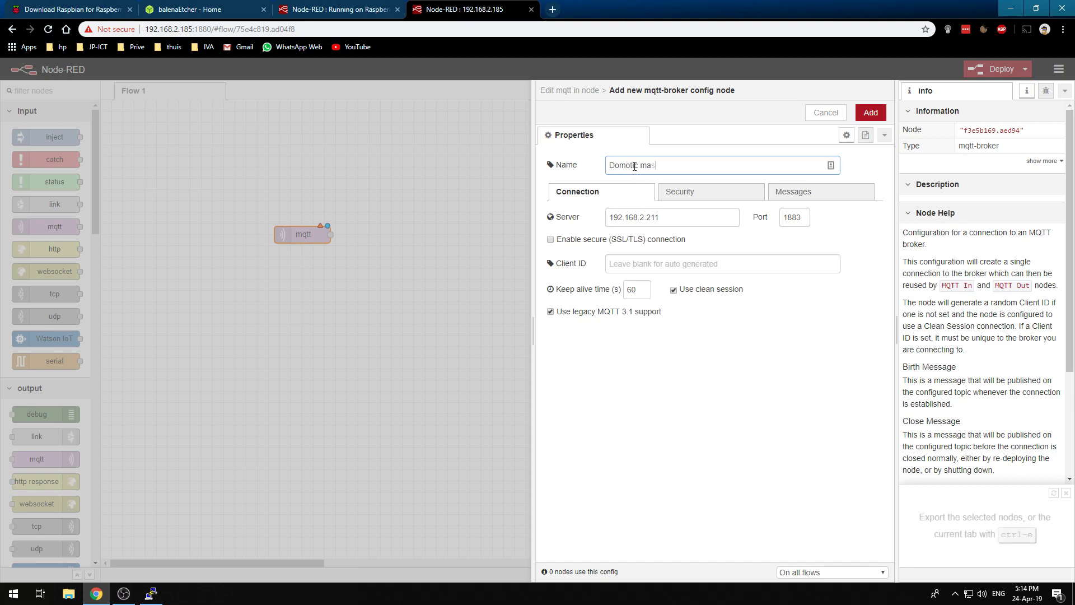
pyautogui.write('ster')
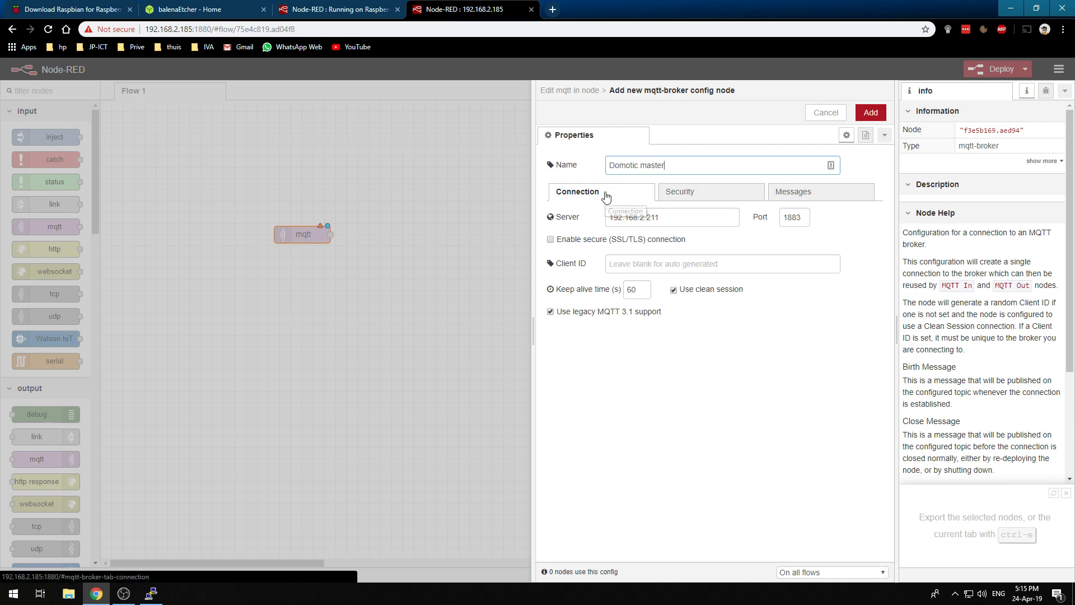
pyautogui.click(553, 10)
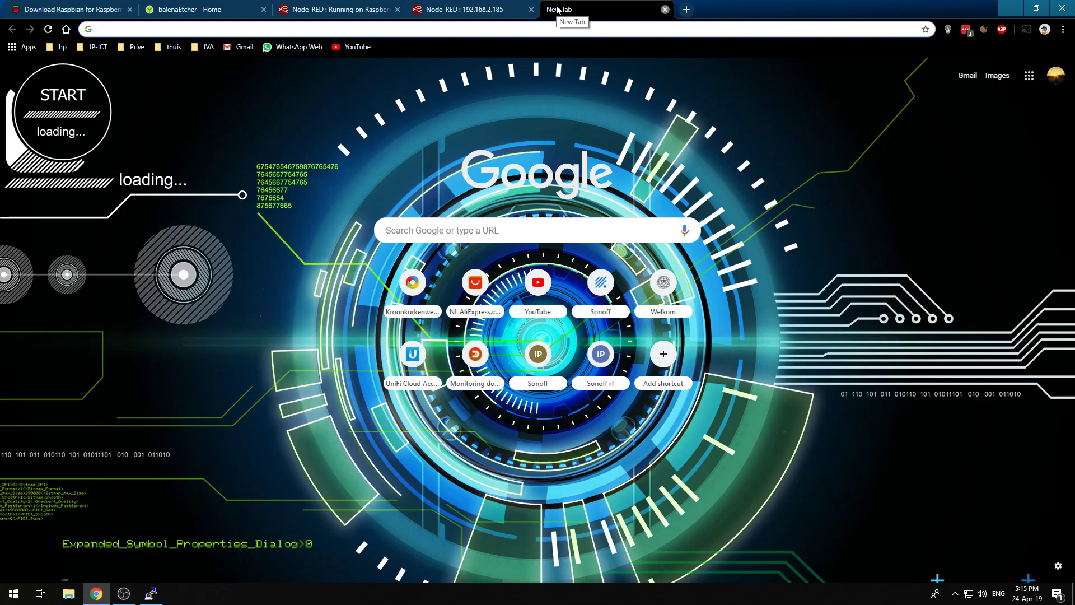
# Search 'domoticz mqtt' and jump to the wiki's Domoticz to MQTT section.
pyautogui.write('domoticz m')
pyautogui.write('qtt')
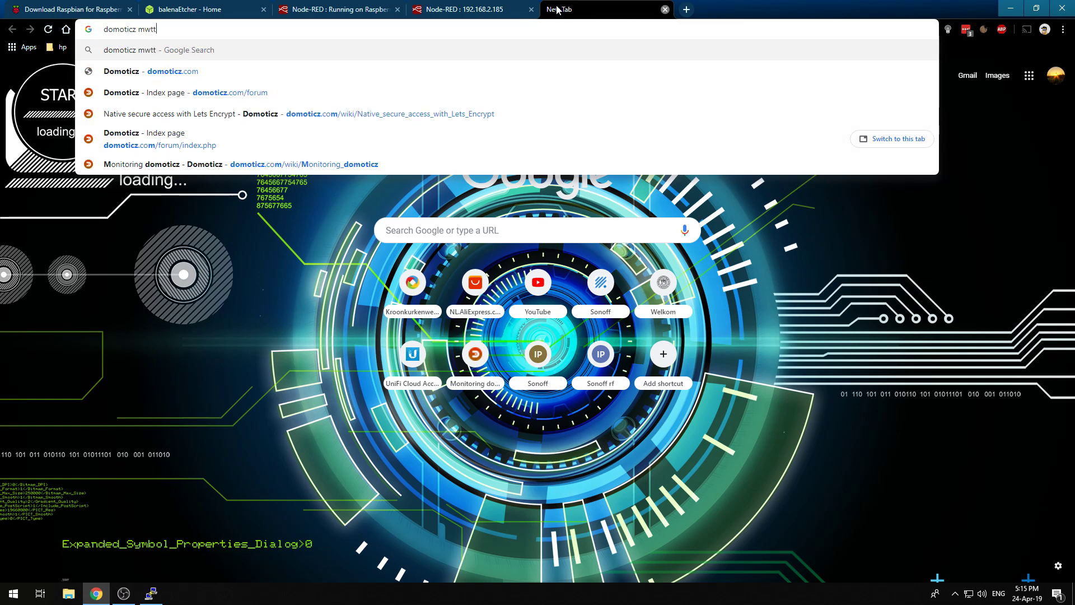
pyautogui.press('Return')
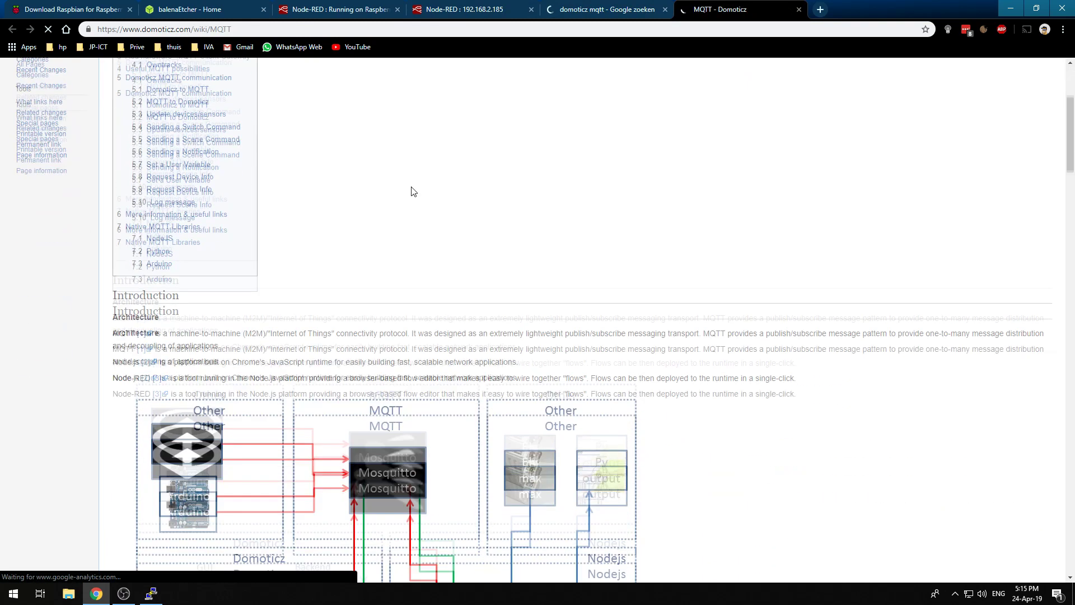
pyautogui.scroll(4, 412, 190)
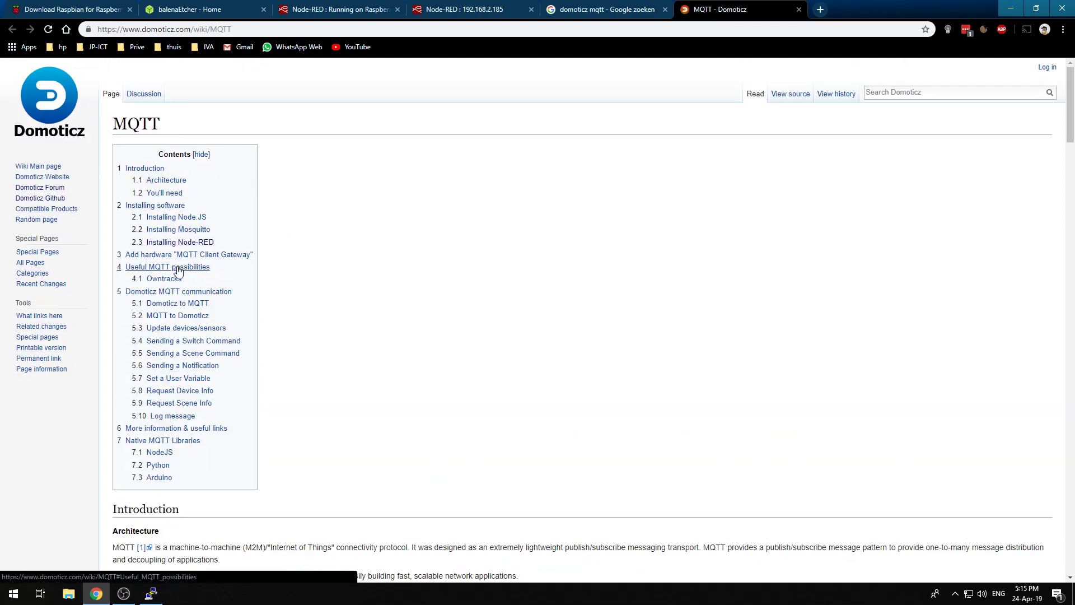
pyautogui.click(174, 304)
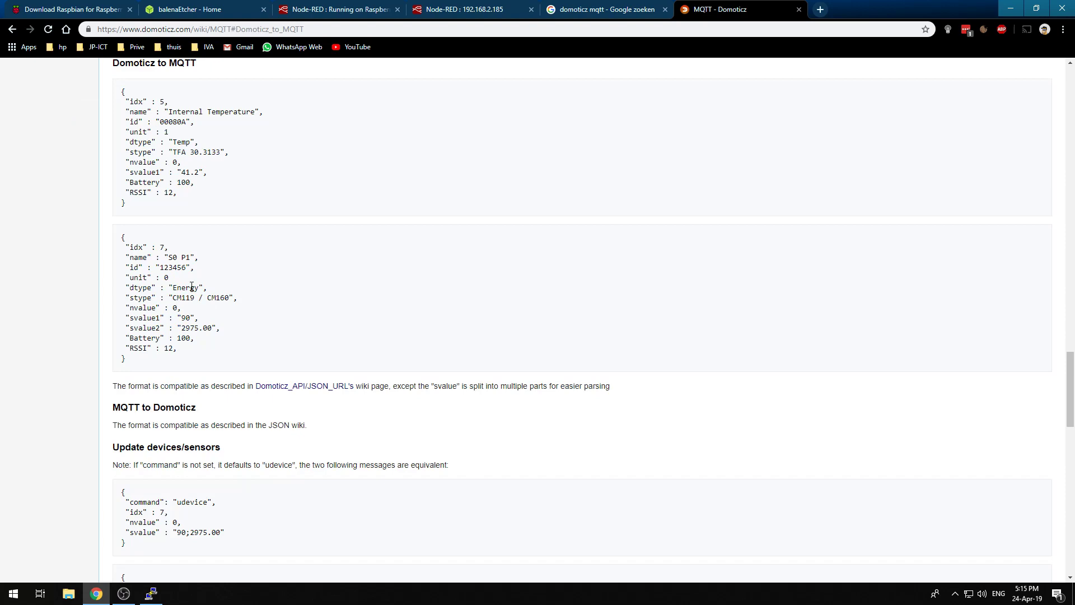
# Look over the two example JSON messages, then return to Node-RED's broker settings.
pyautogui.moveTo(121, 100); pyautogui.dragTo(210, 204)
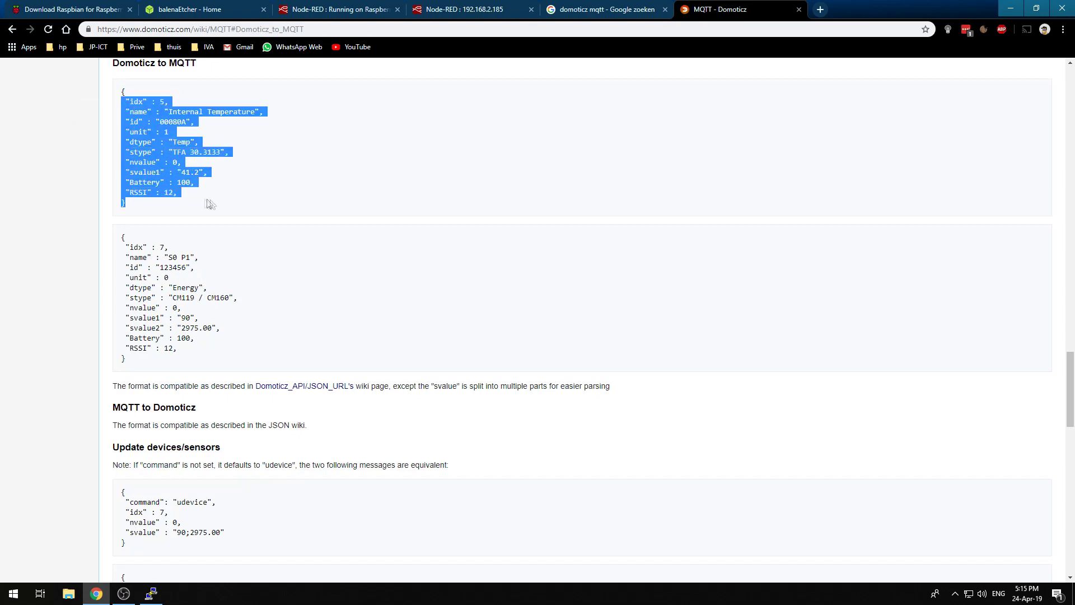
pyautogui.moveTo(115, 246); pyautogui.dragTo(256, 358)
pyautogui.click(256, 359)
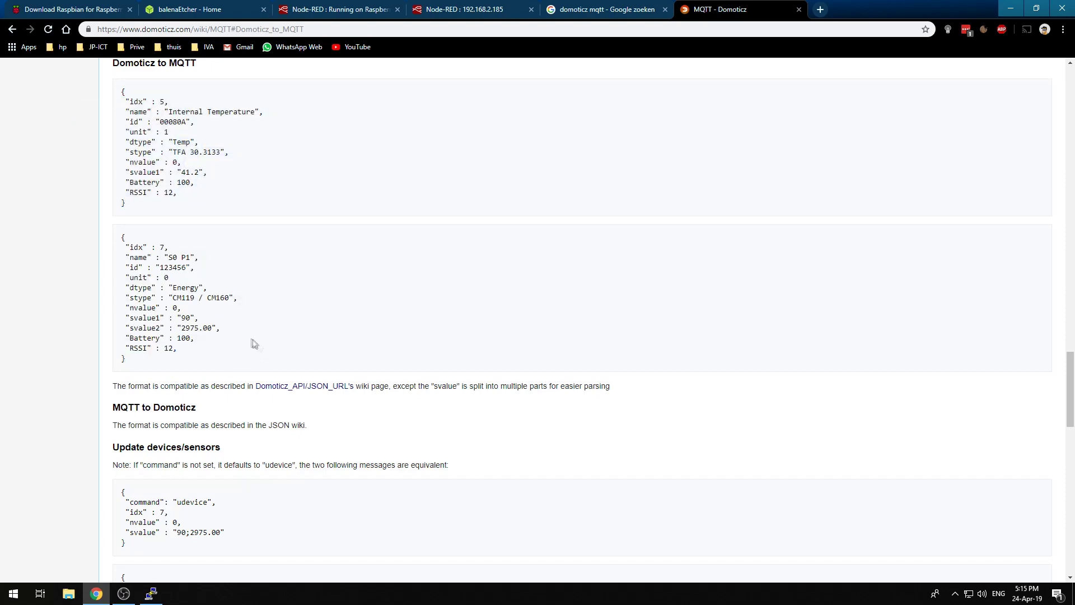
pyautogui.scroll(-2, 252, 343)
pyautogui.scroll(3, 251, 344)
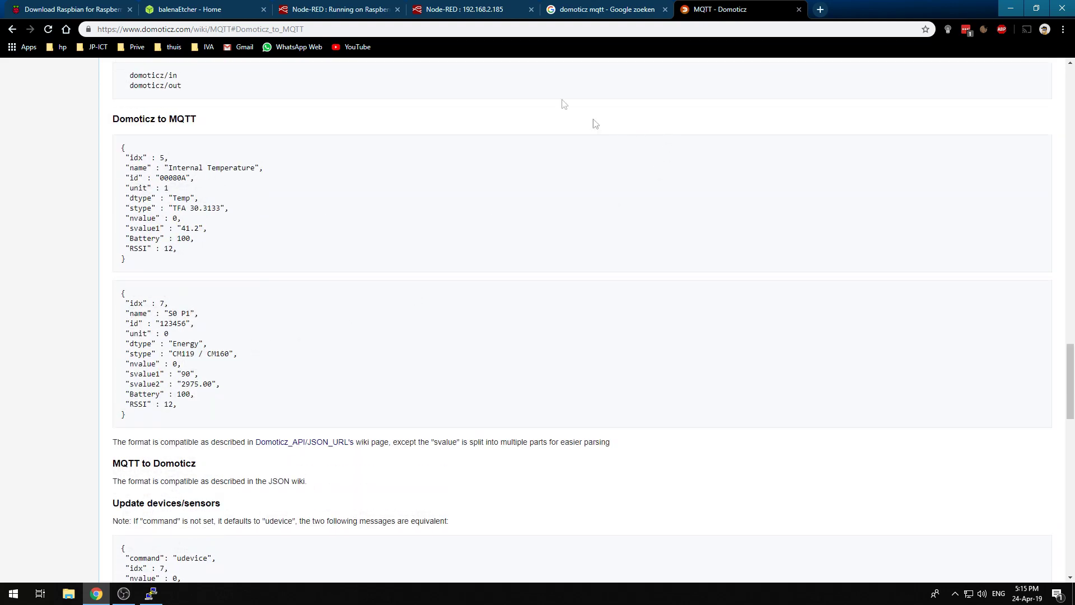
pyautogui.click(412, 9)
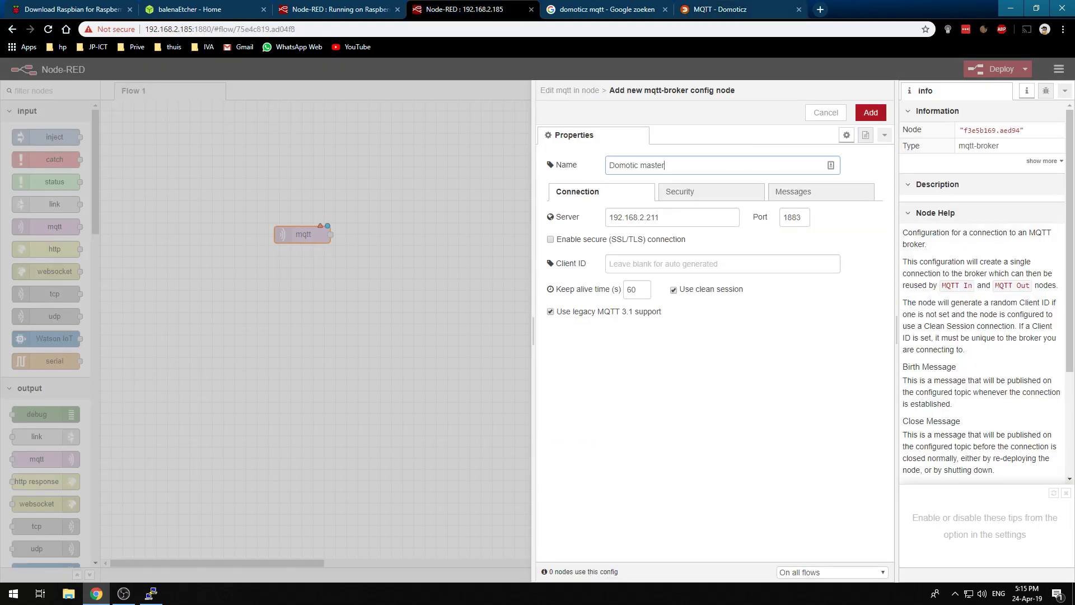